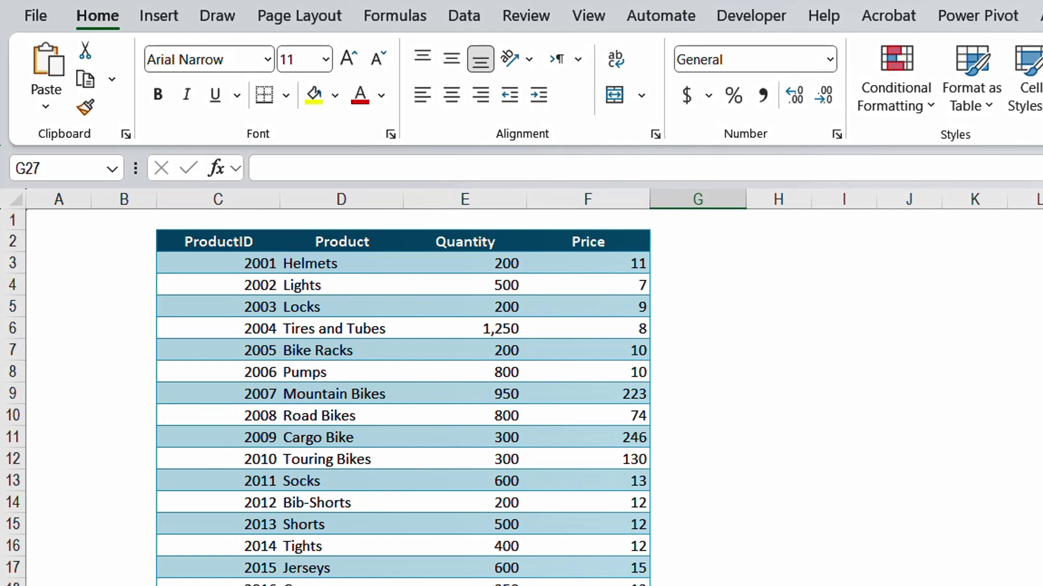
# Step: Enter the formula =E3*F3 in cell H3, outside the table, to multiply the Helmets quantity by its price
pyautogui.click(625, 327)
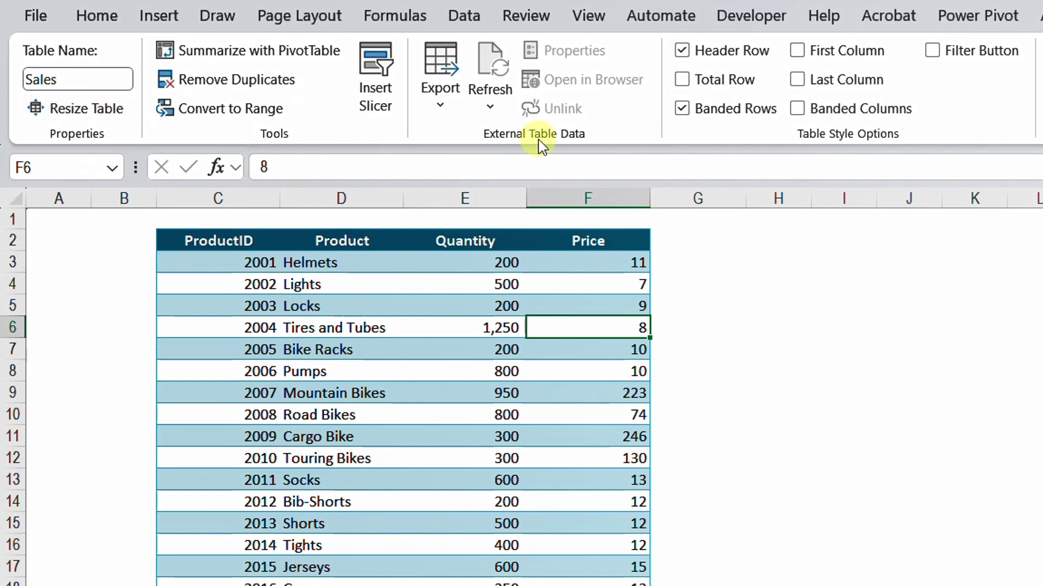
pyautogui.click(778, 262)
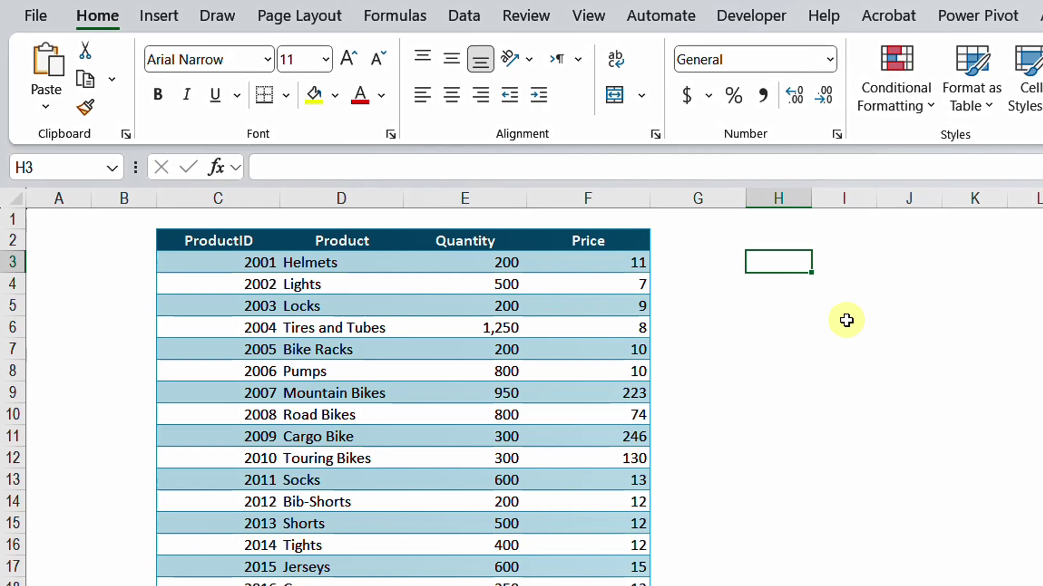
pyautogui.write('=')
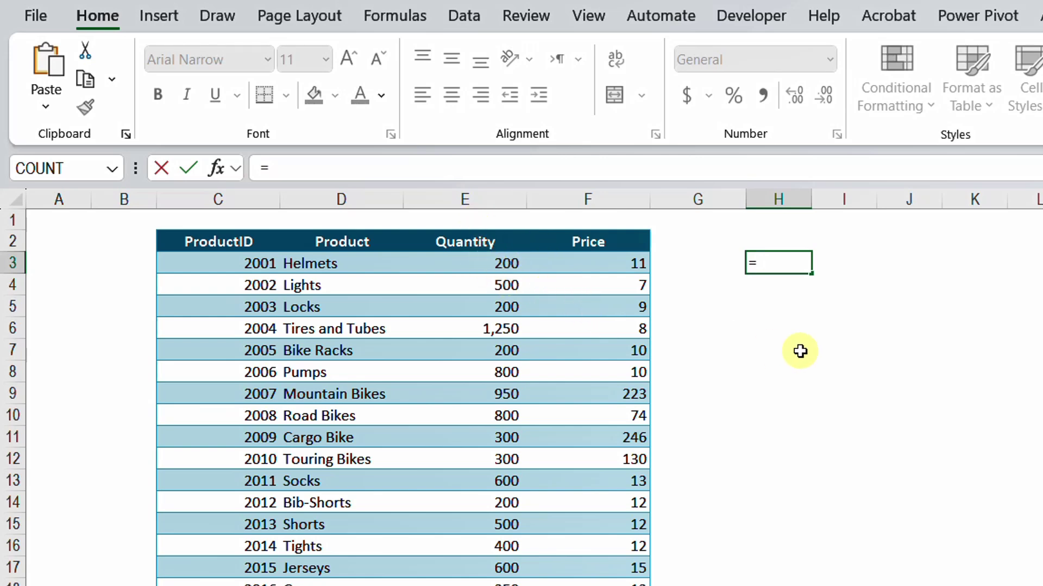
pyautogui.write('e3')
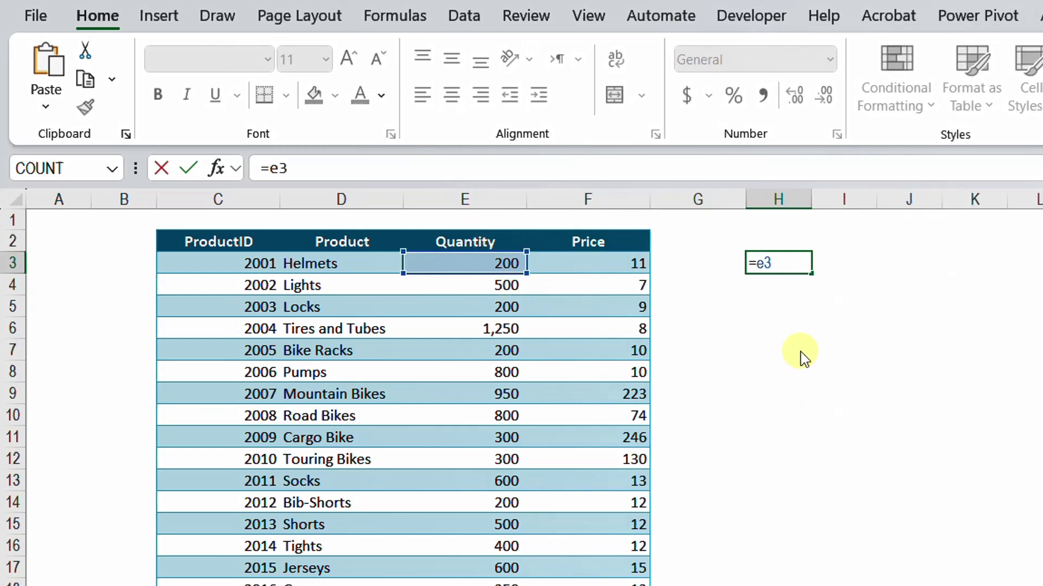
pyautogui.write('*')
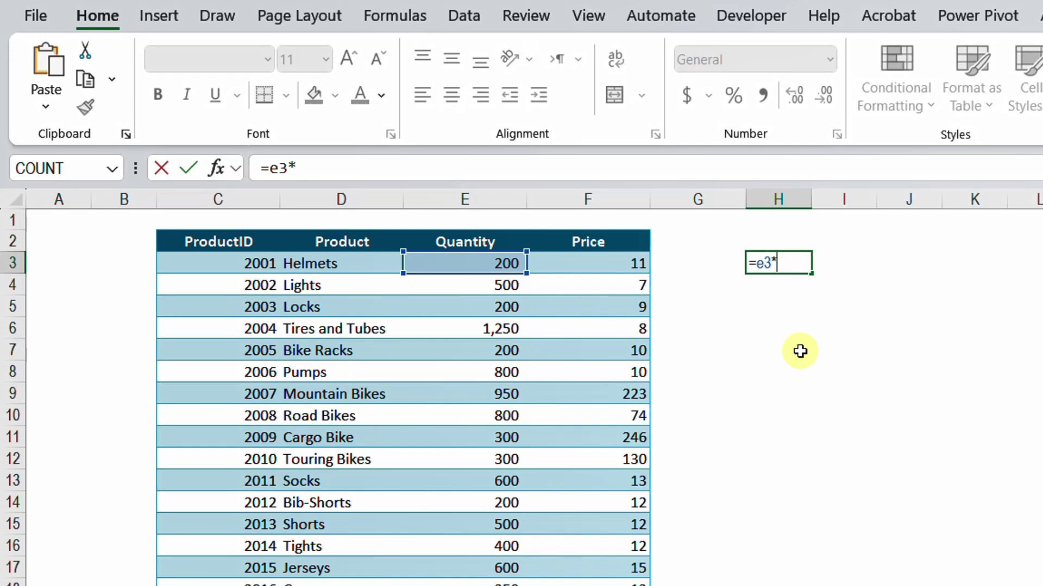
pyautogui.write('f3')
pyautogui.press('Return')
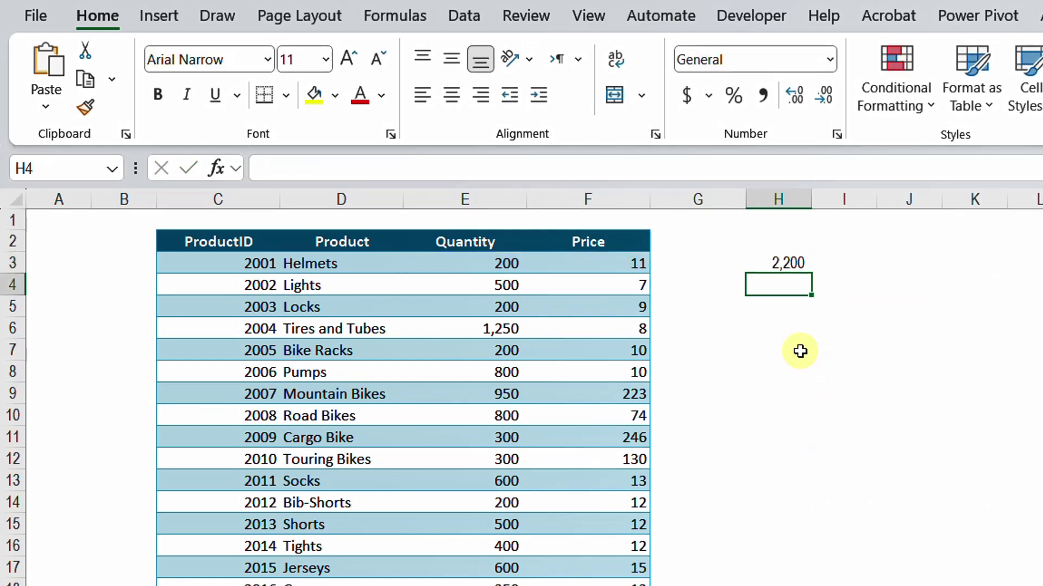
# Step: Fill the multiplication formula from H3 down through H8
pyautogui.press('Up')
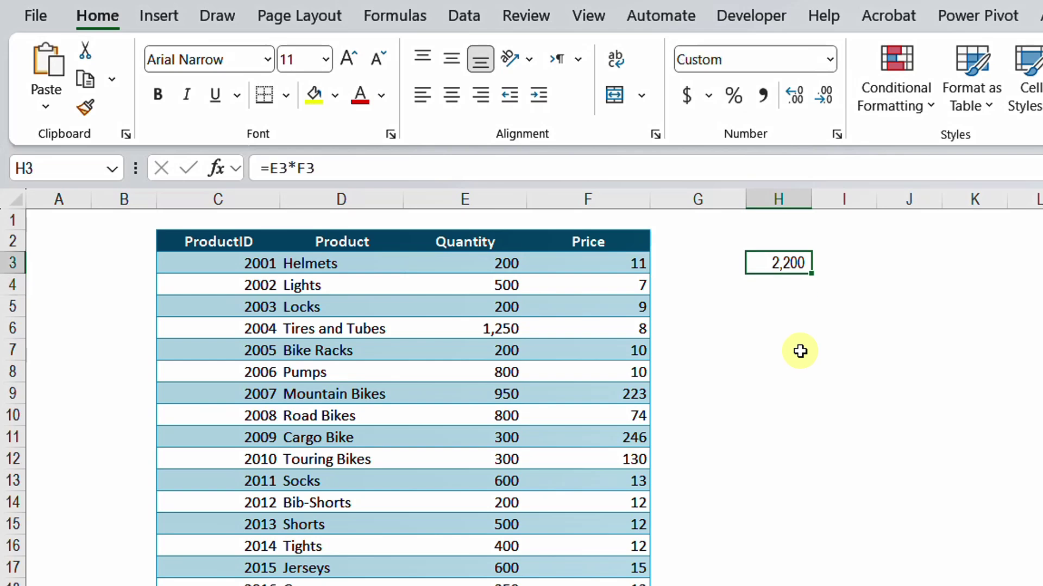
pyautogui.hotkey('ctrl', 'c')
pyautogui.press('Down')
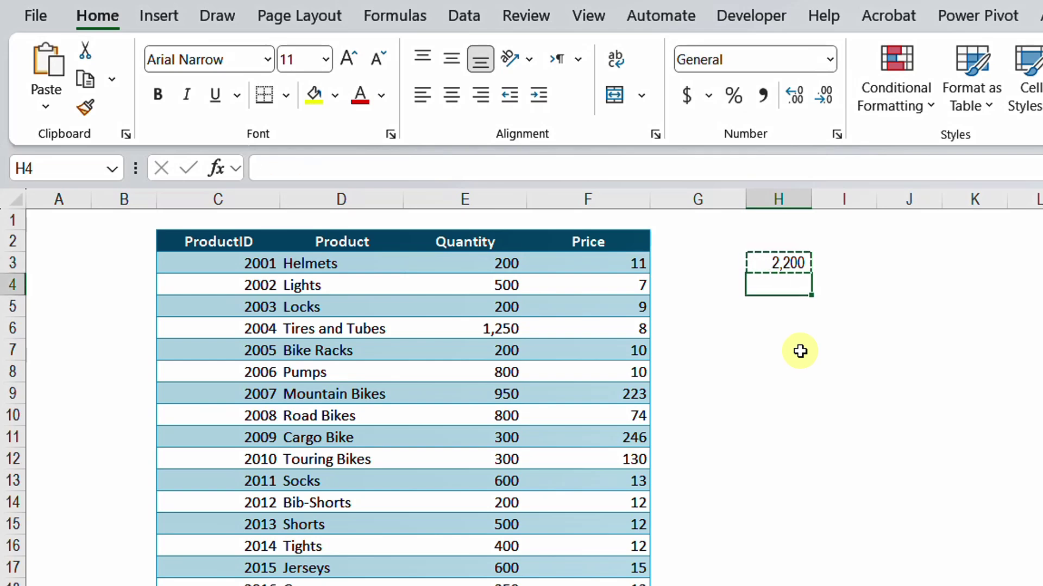
pyautogui.press('Escape')
pyautogui.press('Up')
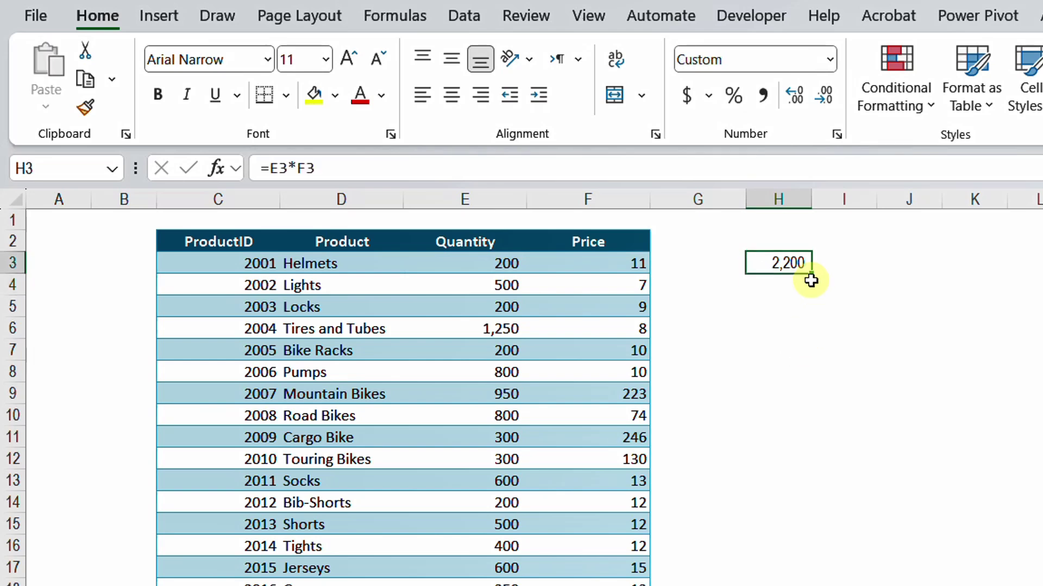
pyautogui.moveTo(811, 274); pyautogui.dragTo(831, 390)
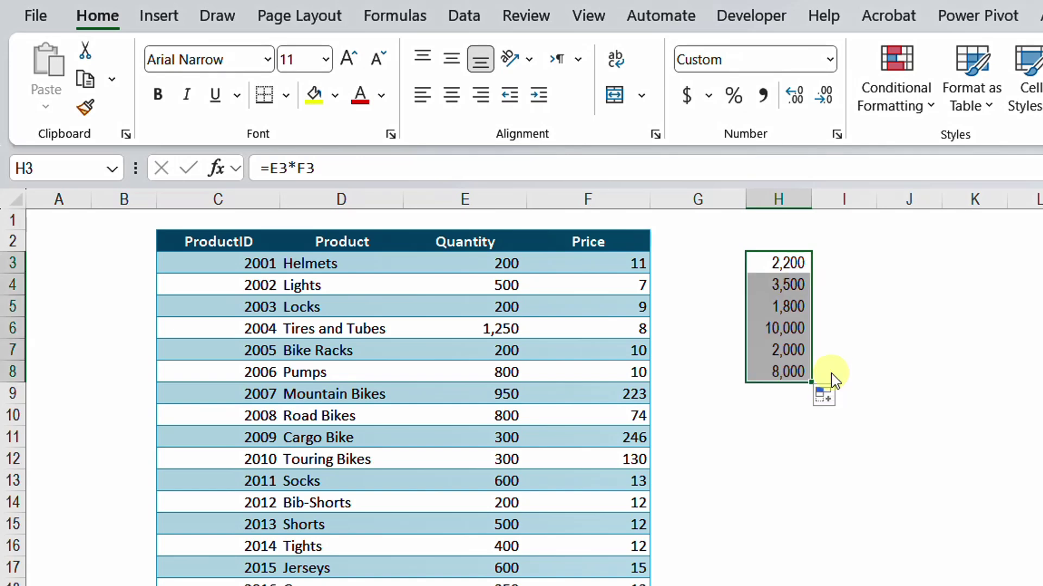
# Step: Examine the cell references in the filled formulas from H4 down to H8
pyautogui.click(790, 284)
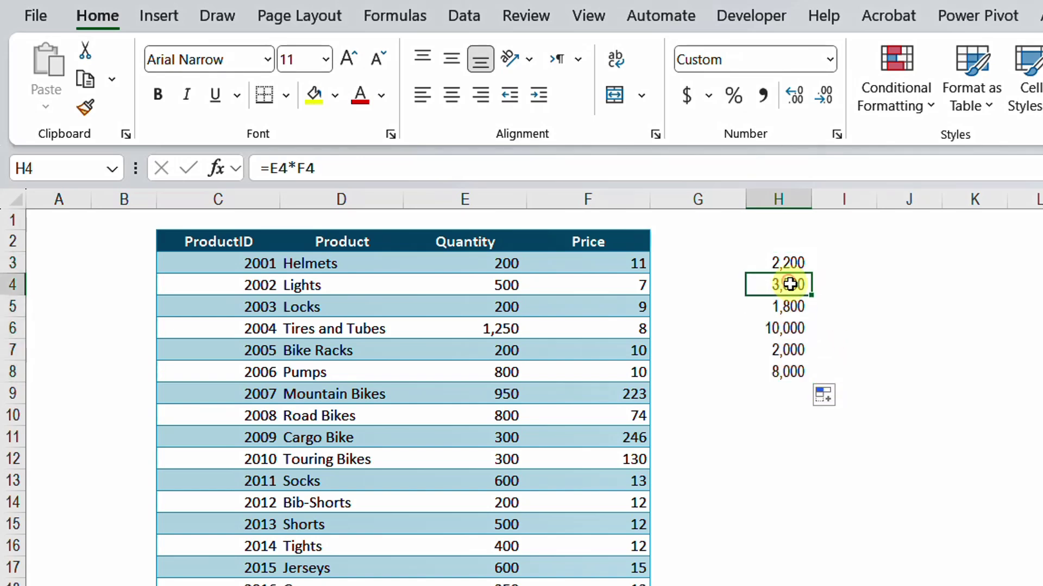
pyautogui.click(450, 169)
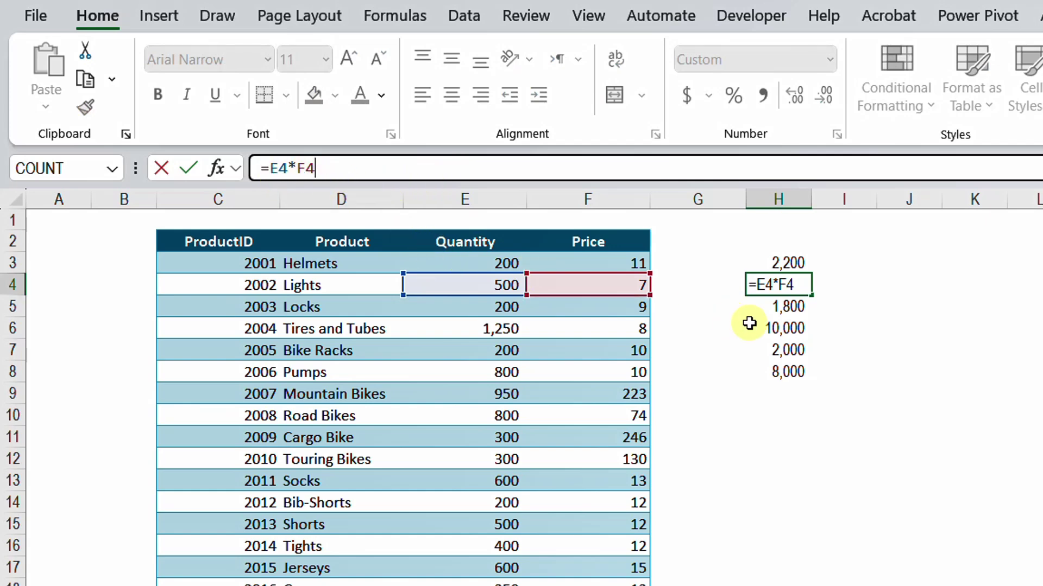
pyautogui.press('Escape')
pyautogui.click(776, 307)
pyautogui.click(427, 162)
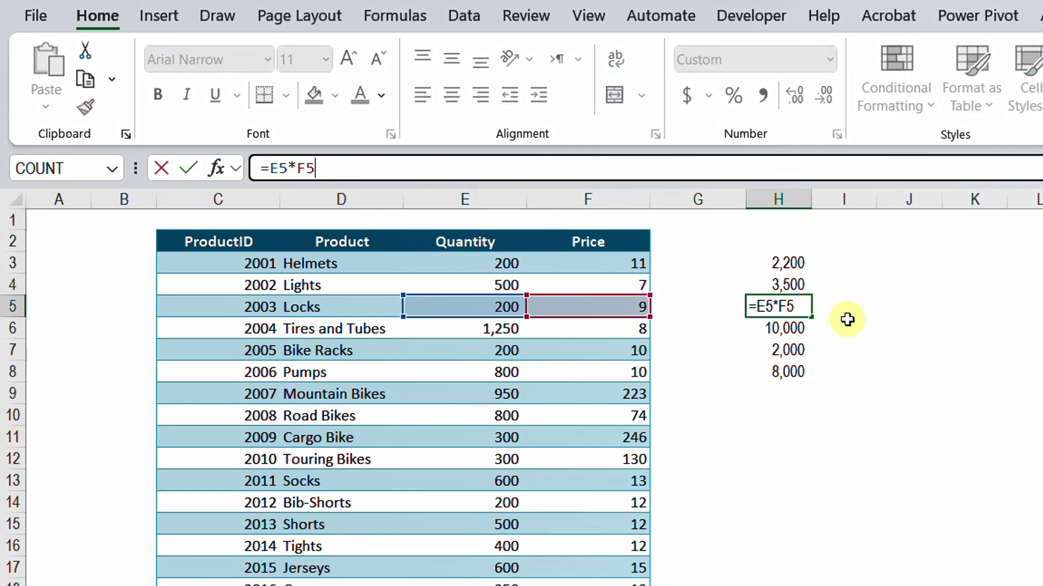
pyautogui.press('Escape')
pyautogui.press('Down')
pyautogui.press('Down')
pyautogui.press('Down')
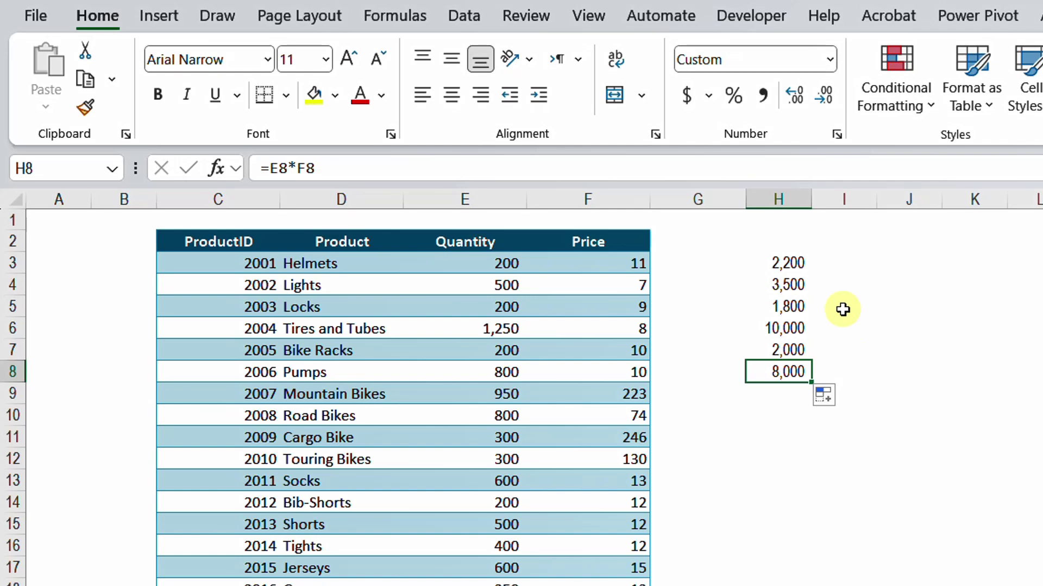
# Step: Clear the formulas from cells H3:H8
pyautogui.moveTo(792, 263); pyautogui.dragTo(789, 367)
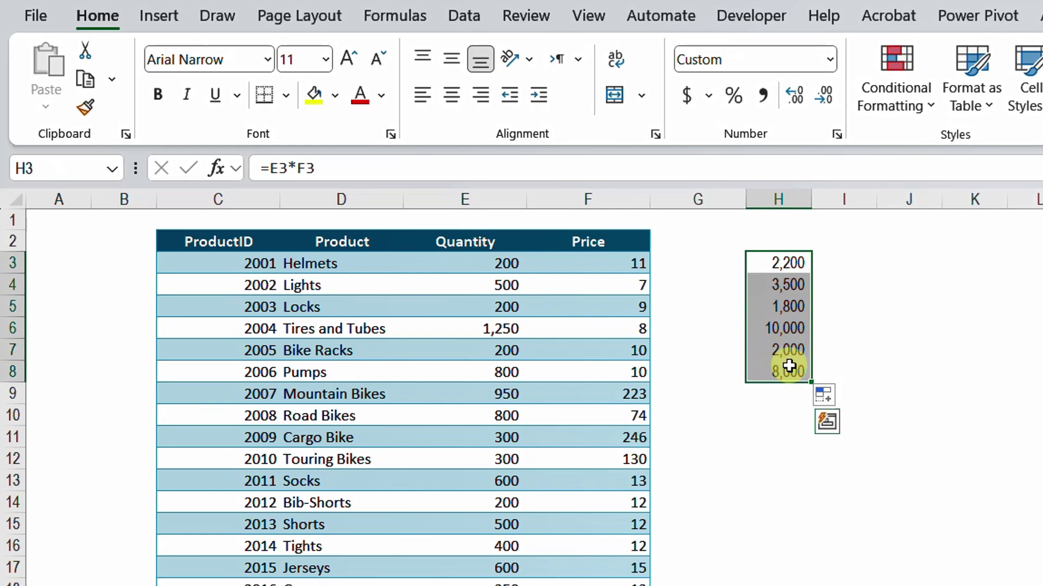
pyautogui.press('Delete')
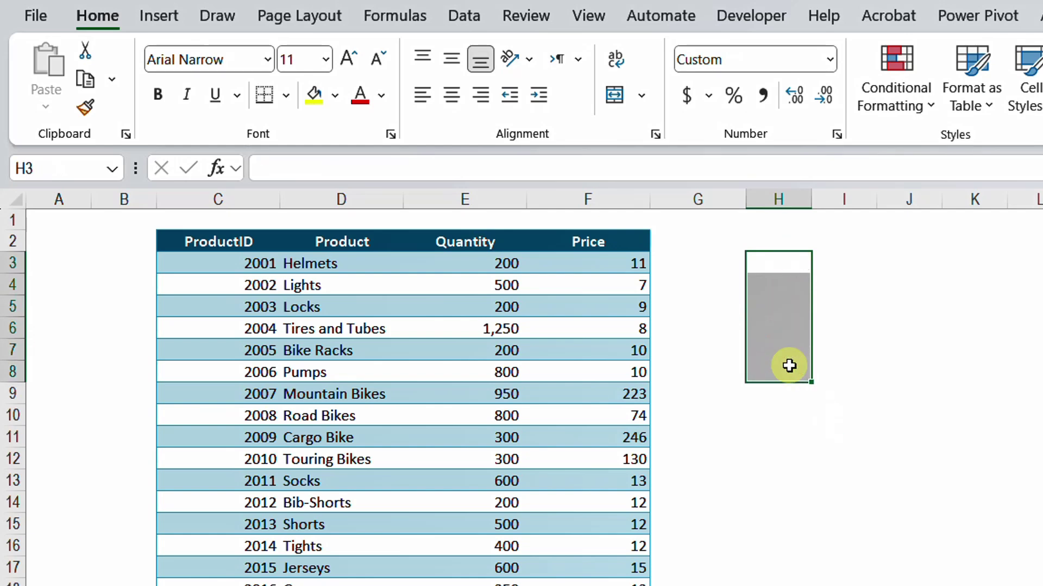
# Step: Add a column headed Gross Sales in G2, directly beside the table's Price column
pyautogui.press('Left')
pyautogui.press('Left')
pyautogui.press('Up')
pyautogui.press('Right')
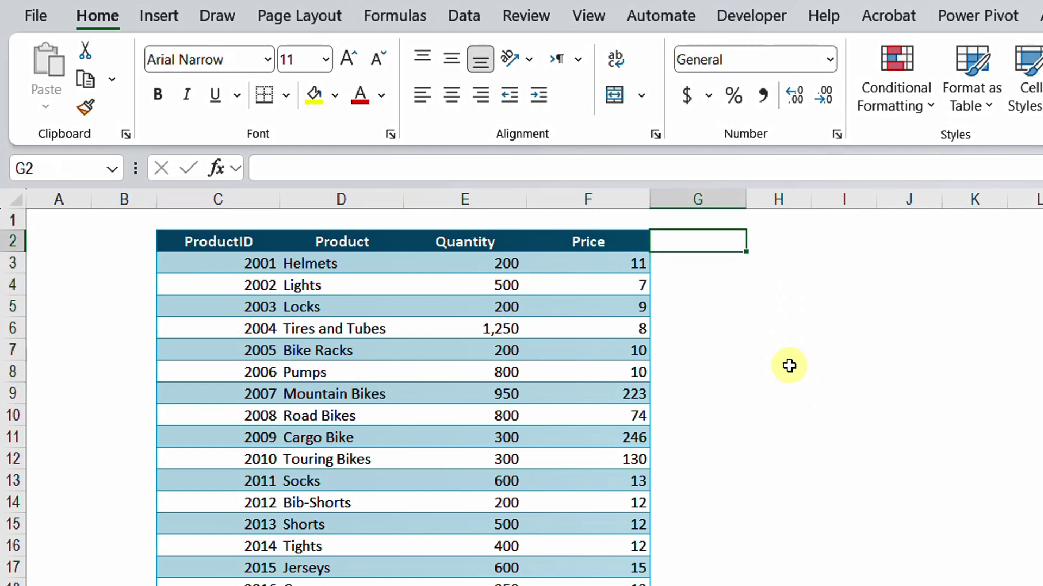
pyautogui.write('Gross Sales')
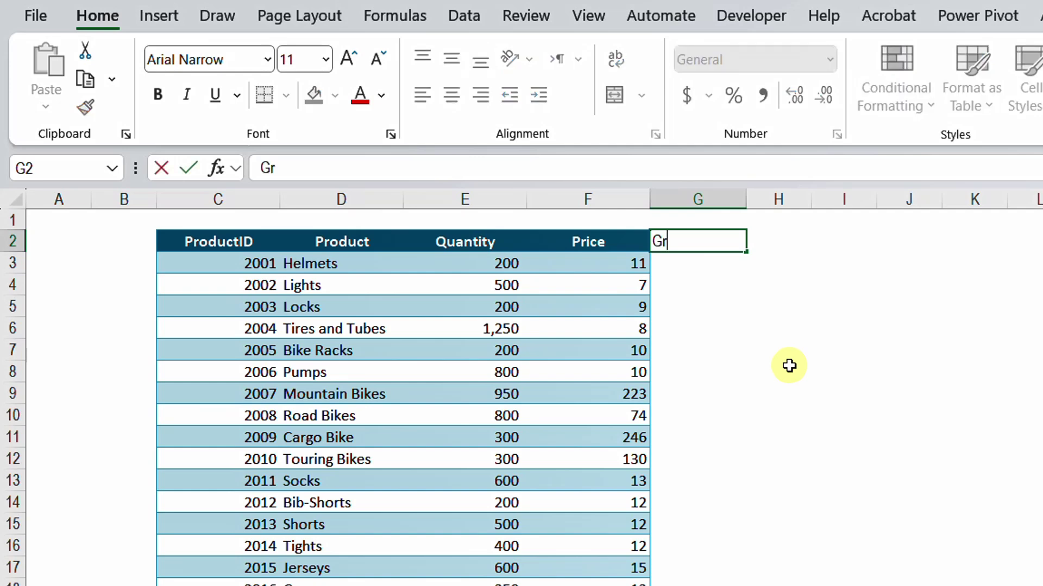
pyautogui.press('Return')
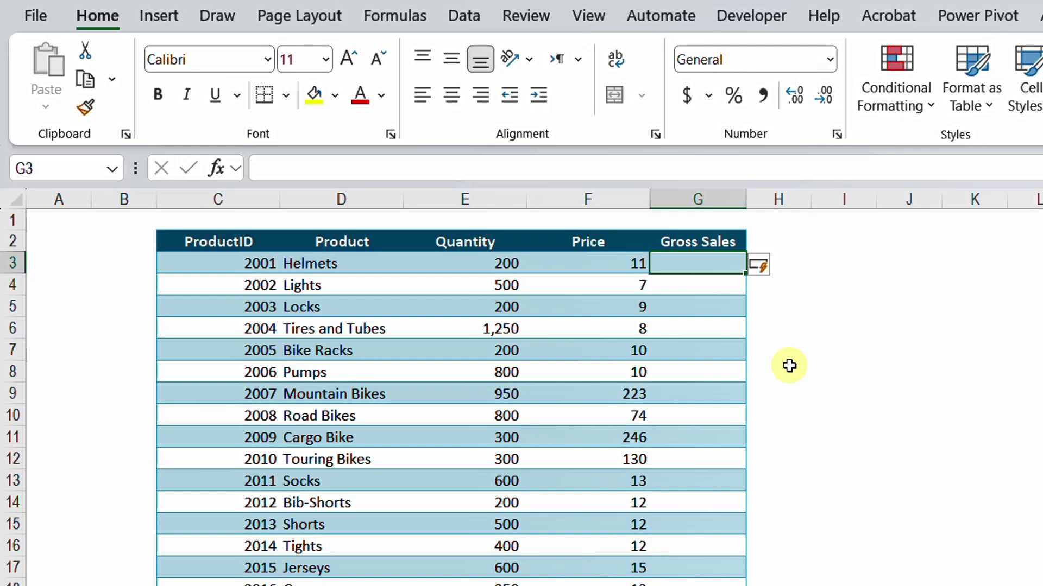
pyautogui.write('=')
pyautogui.press('Left')
pyautogui.press('Left')
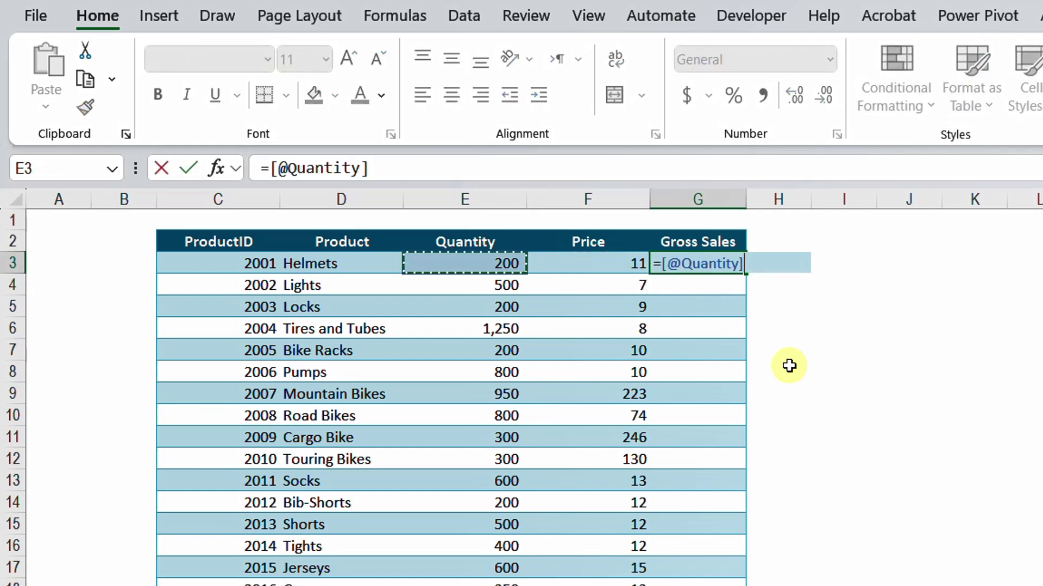
pyautogui.write('*')
pyautogui.press('Right')
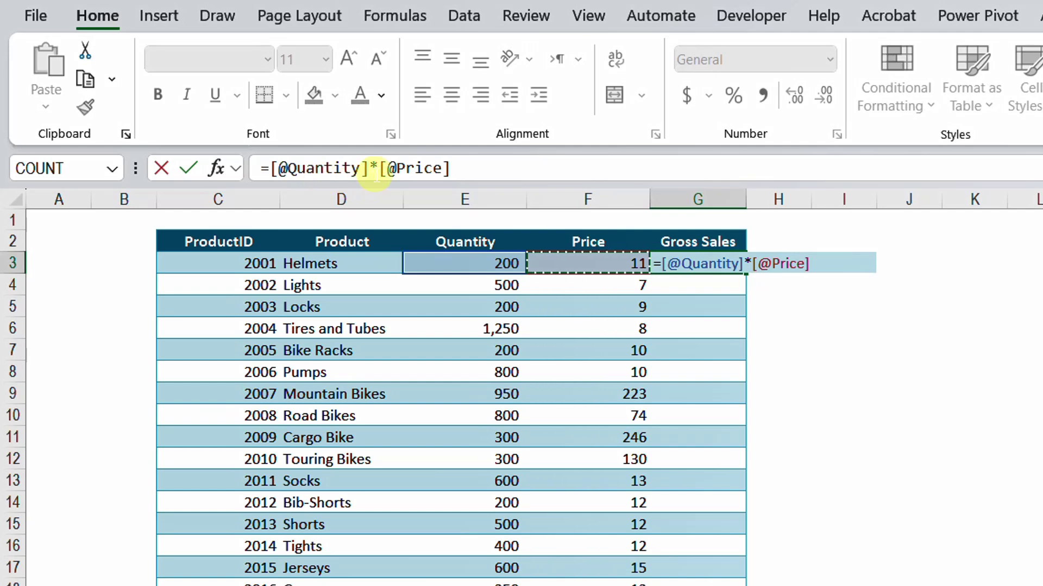
pyautogui.press('Return')
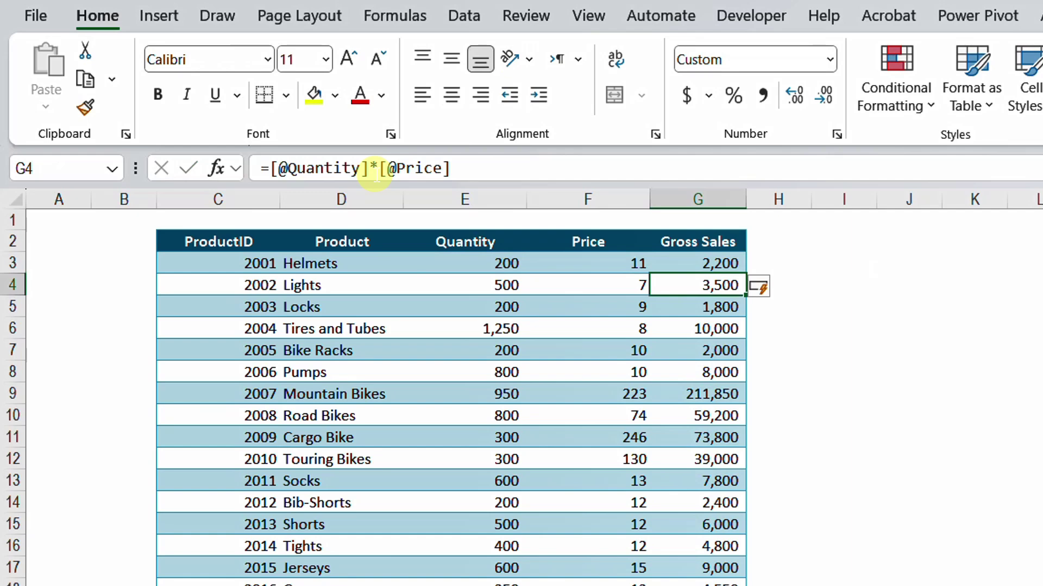
# Step: Compare the Gross Sales formula across the first rows of the column, from G3 to G6
pyautogui.press('Up')
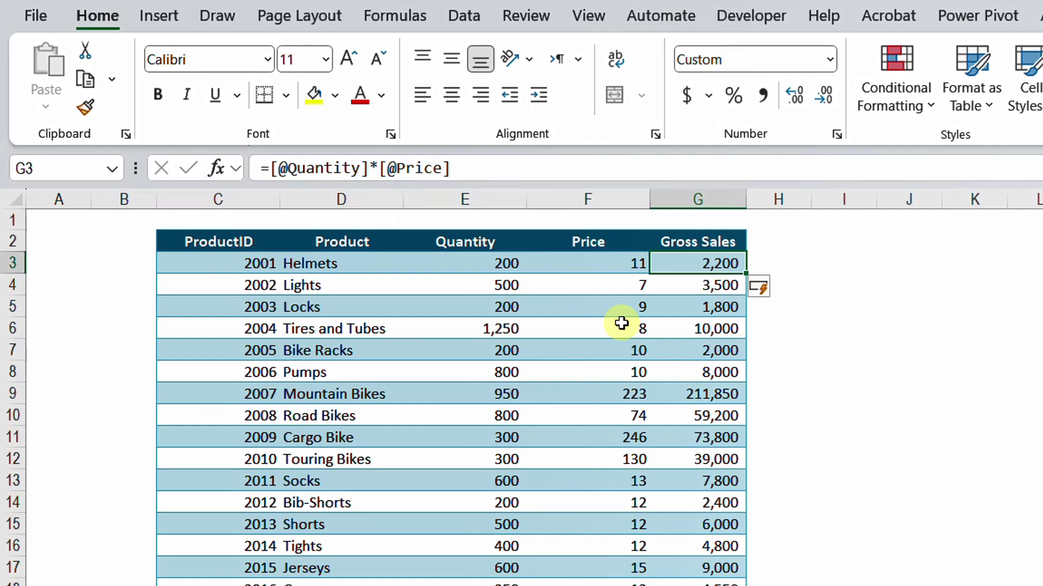
pyautogui.press('Down')
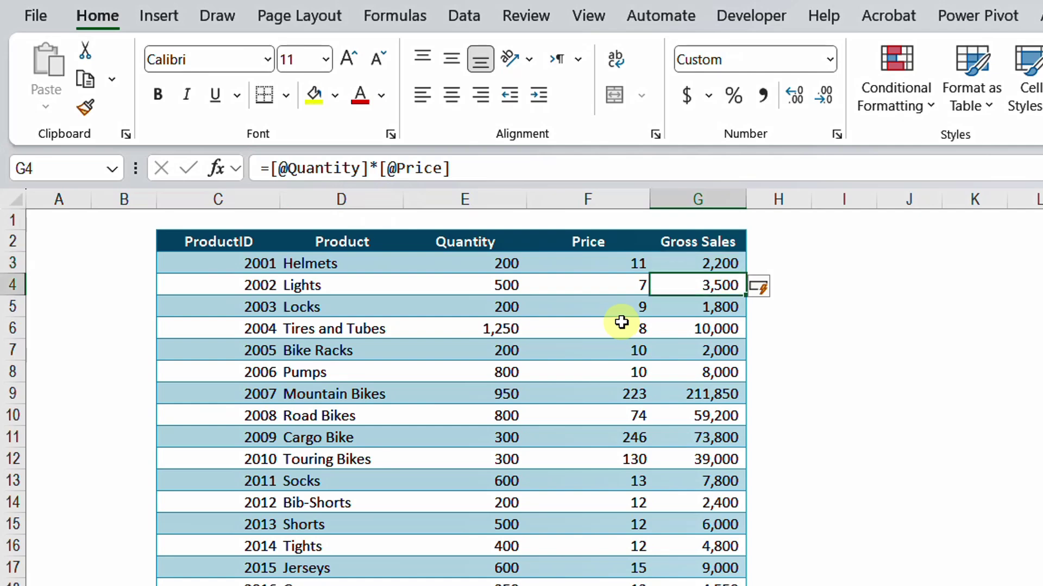
pyautogui.press('Down')
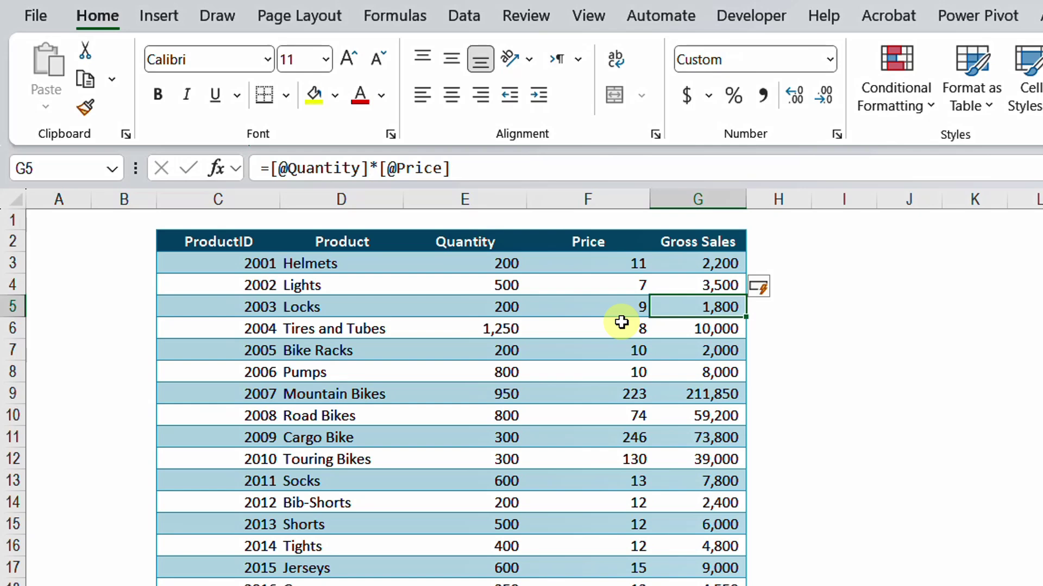
pyautogui.press('Down')
pyautogui.press('Up')
pyautogui.press('Up')
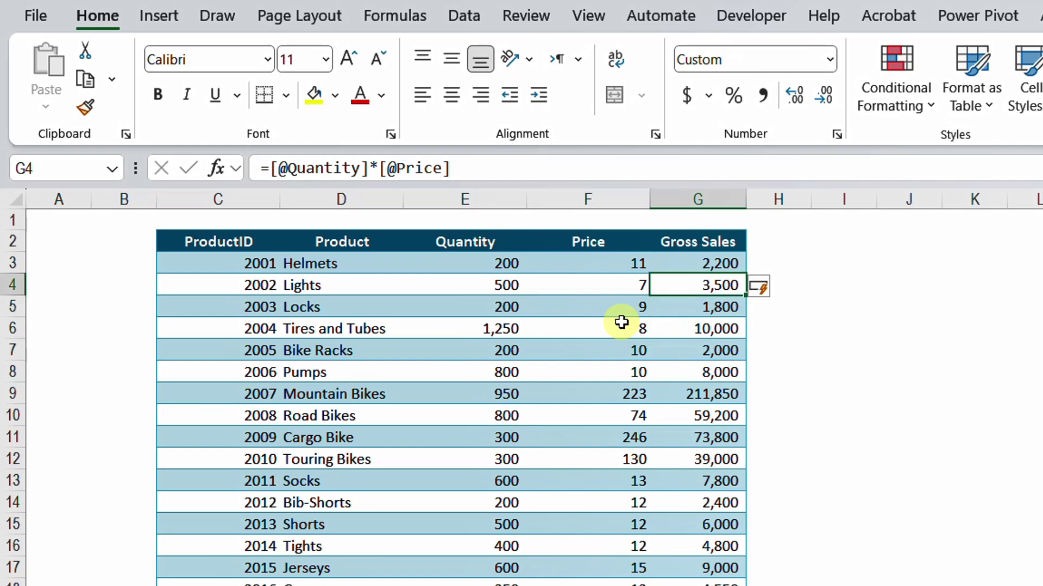
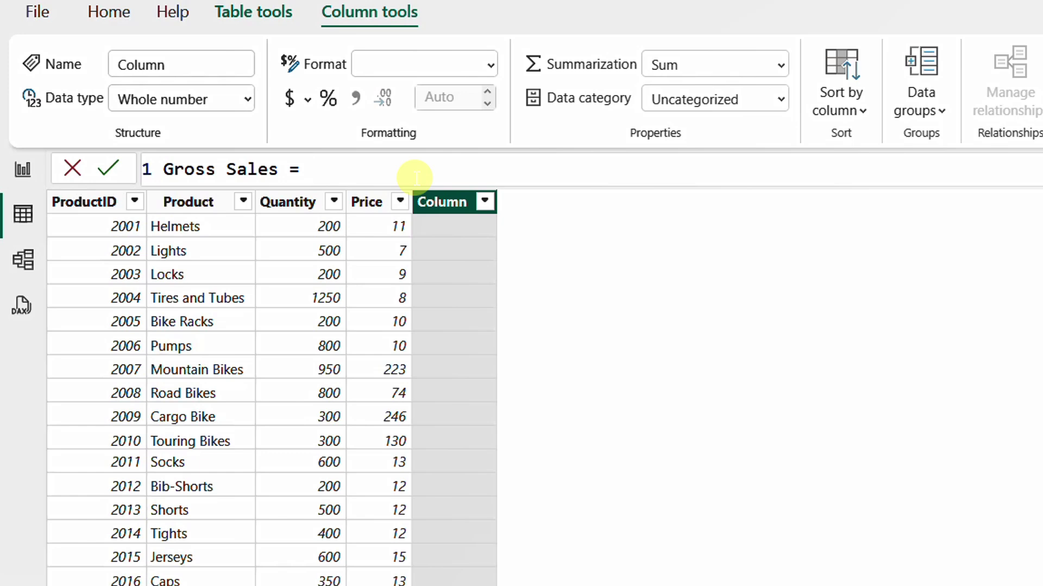
# Step: Complete the Gross Sales calculated column with the expression Sales[Quantity] * Sales[Price] and commit it
pyautogui.write('sal')
pyautogui.press('Down')
pyautogui.press('Down')
pyautogui.press('Down')
pyautogui.press('Down')
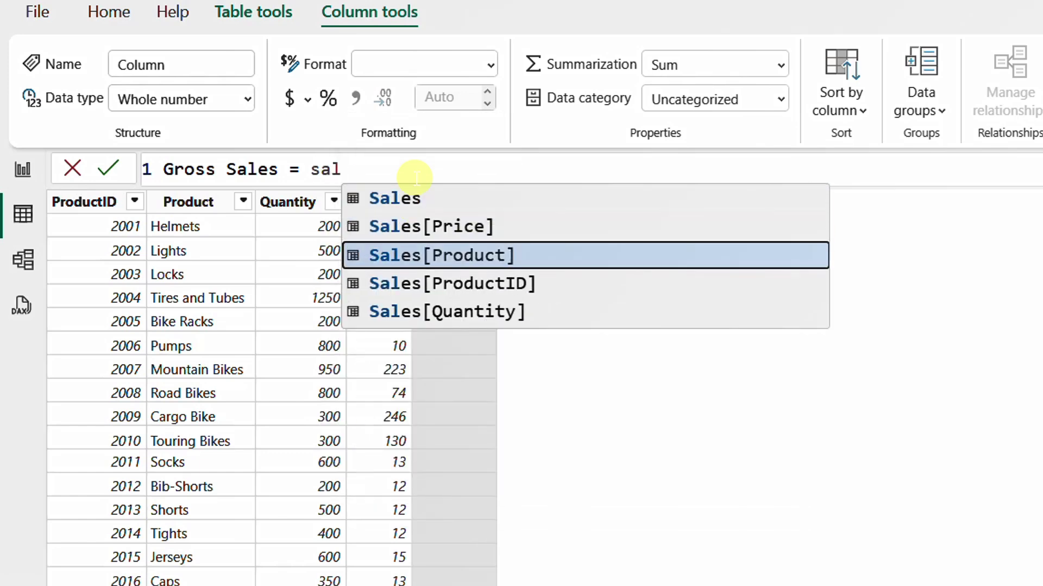
pyautogui.press('Tab')
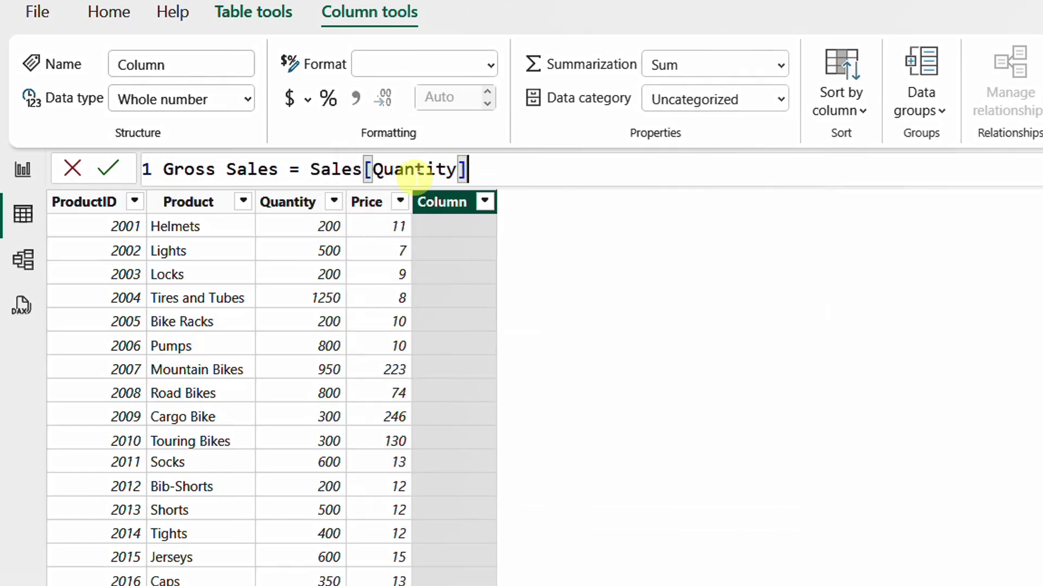
pyautogui.write('* sal')
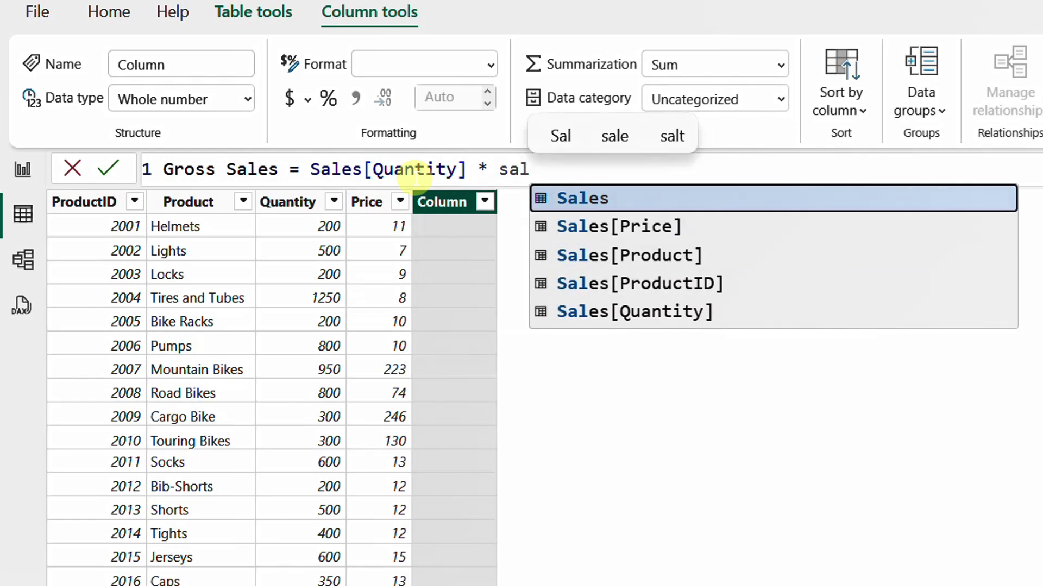
pyautogui.press('Down')
pyautogui.press('Tab')
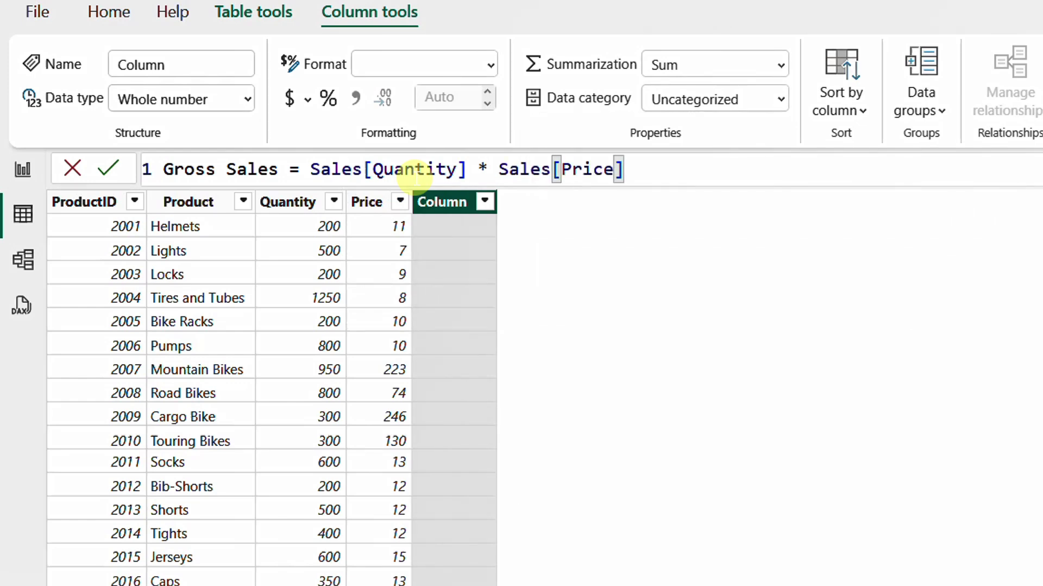
pyautogui.click(116, 170)
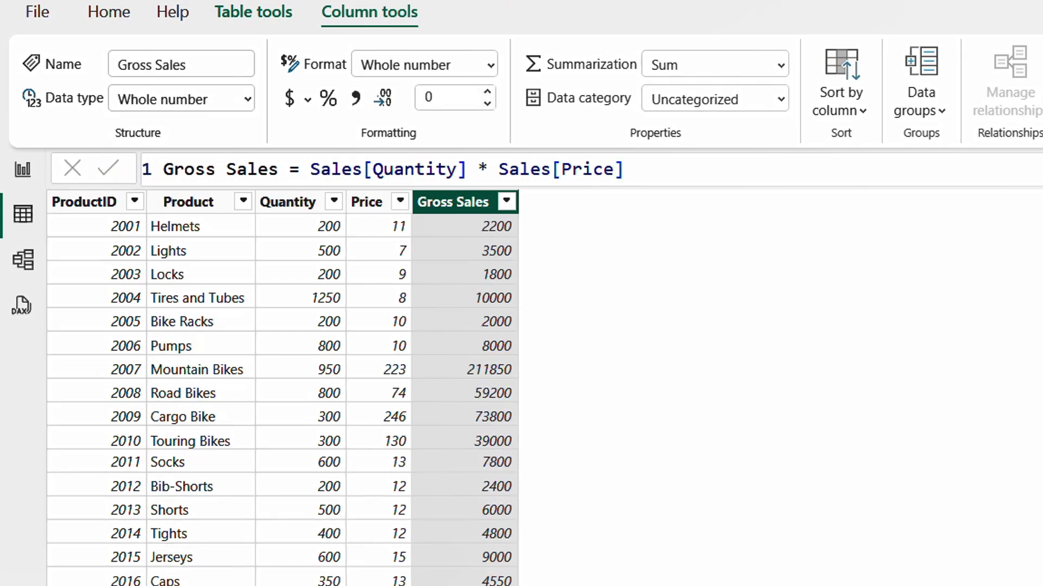
pyautogui.moveTo(289, 216)
pyautogui.mouseDown()
pyautogui.moveTo(400, 239)
pyautogui.moveTo(478, 217)
pyautogui.moveTo(528, 236)
pyautogui.mouseUp()
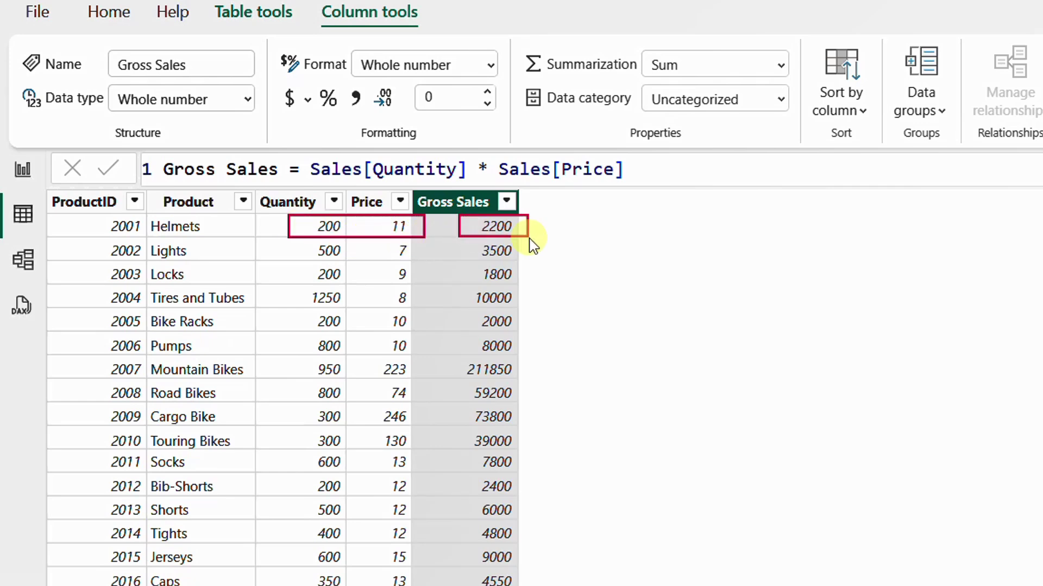
pyautogui.moveTo(294, 241)
pyautogui.mouseDown()
pyautogui.moveTo(409, 262)
pyautogui.moveTo(461, 246)
pyautogui.moveTo(532, 257)
pyautogui.mouseUp()
pyautogui.moveTo(296, 264)
pyautogui.mouseDown()
pyautogui.moveTo(309, 279)
pyautogui.moveTo(422, 289)
pyautogui.mouseUp()
pyautogui.moveTo(468, 264); pyautogui.dragTo(536, 285)
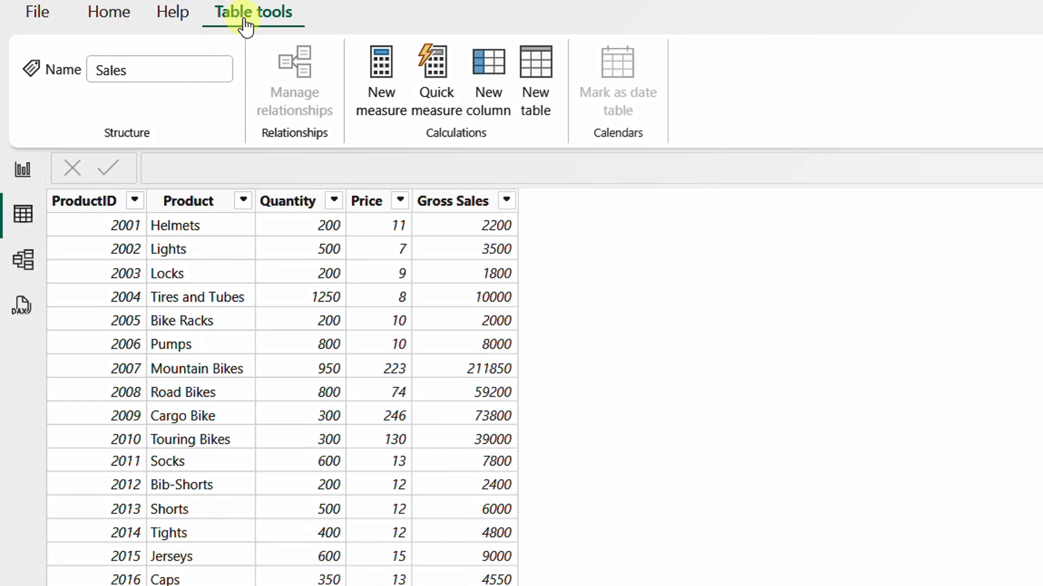
# Step: Start a new measure named G Sales on the Sales table
pyautogui.click(380, 90)
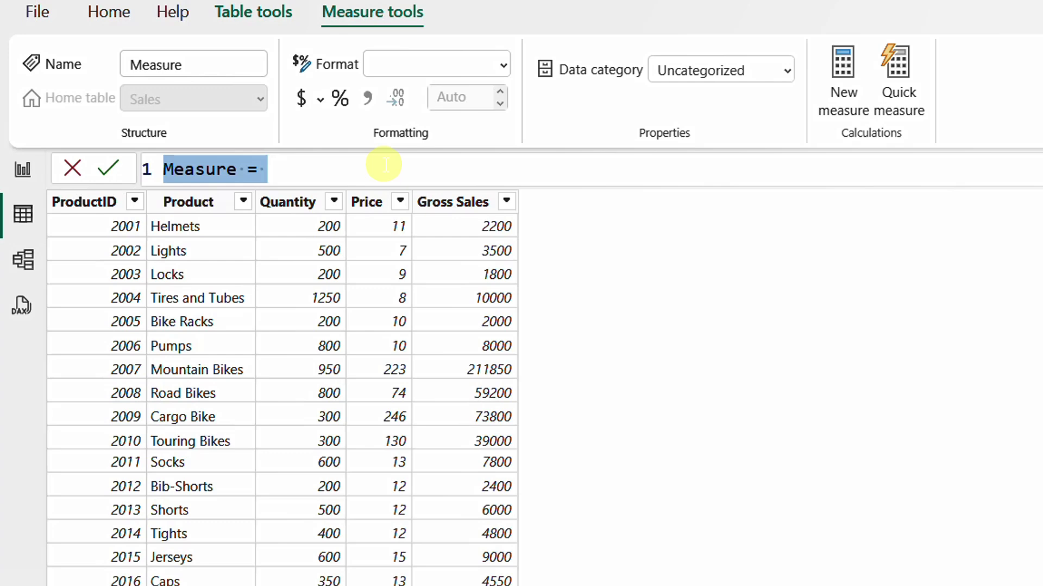
pyautogui.write('G Sla')
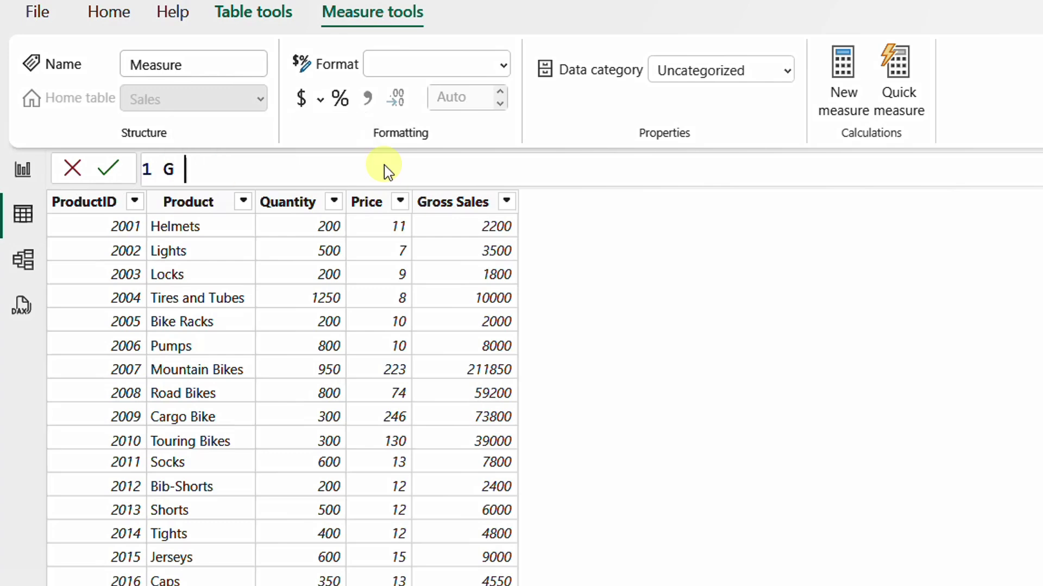
pyautogui.press('BackSpace')
pyautogui.press('BackSpace')
pyautogui.write('ales =')
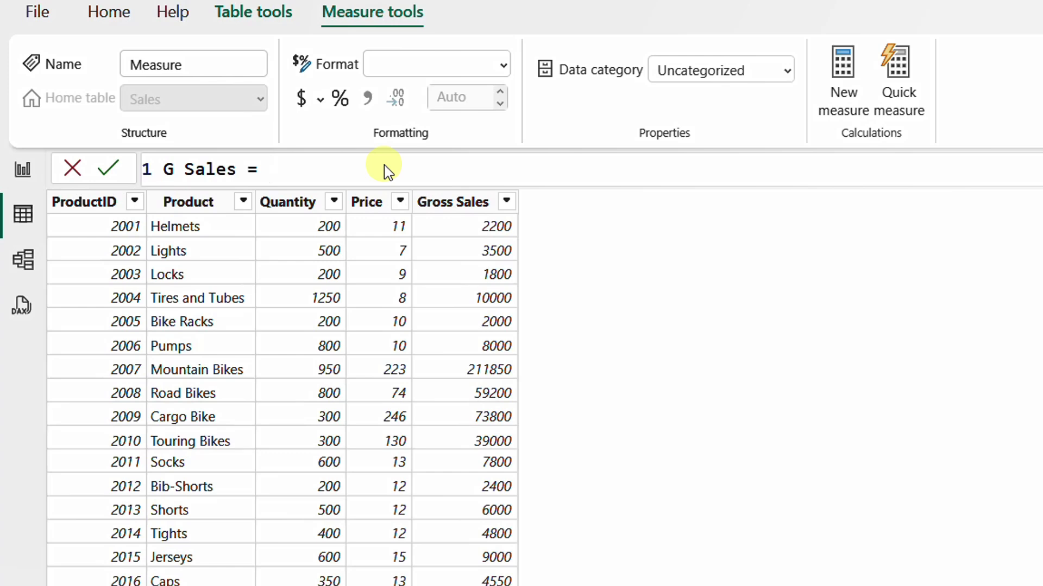
# Step: Define the G Sales measure with the expression Sales[Quantity] * Sales[Price] and commit it
pyautogui.write('Sales[')
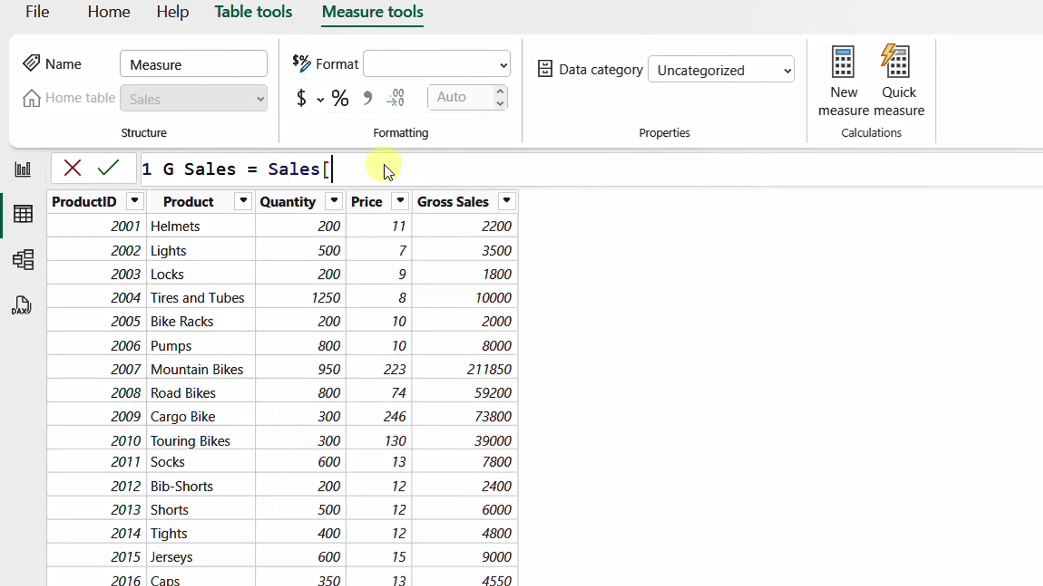
pyautogui.write('W')
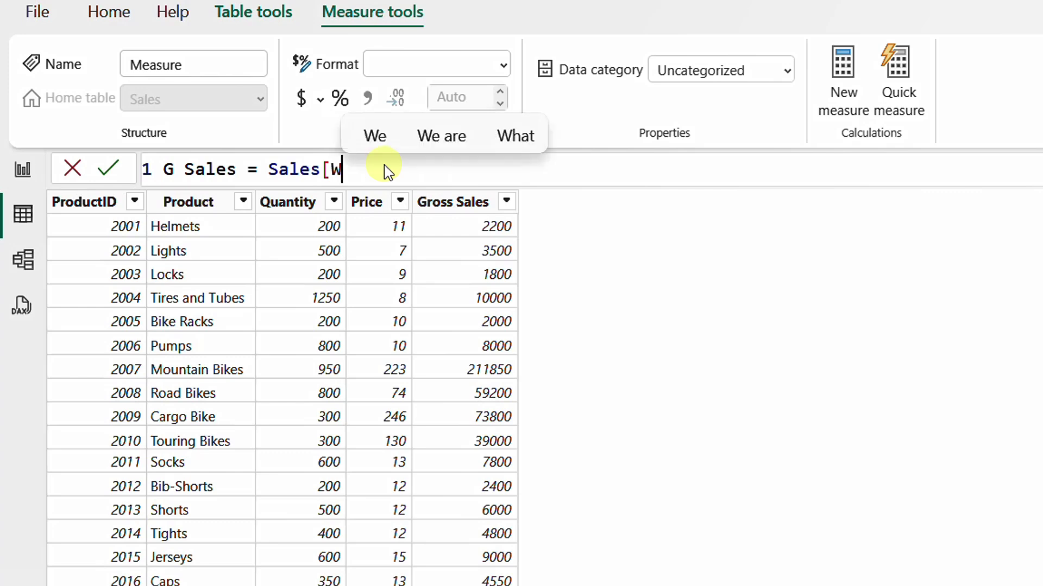
pyautogui.press('BackSpace')
pyautogui.write('Qu')
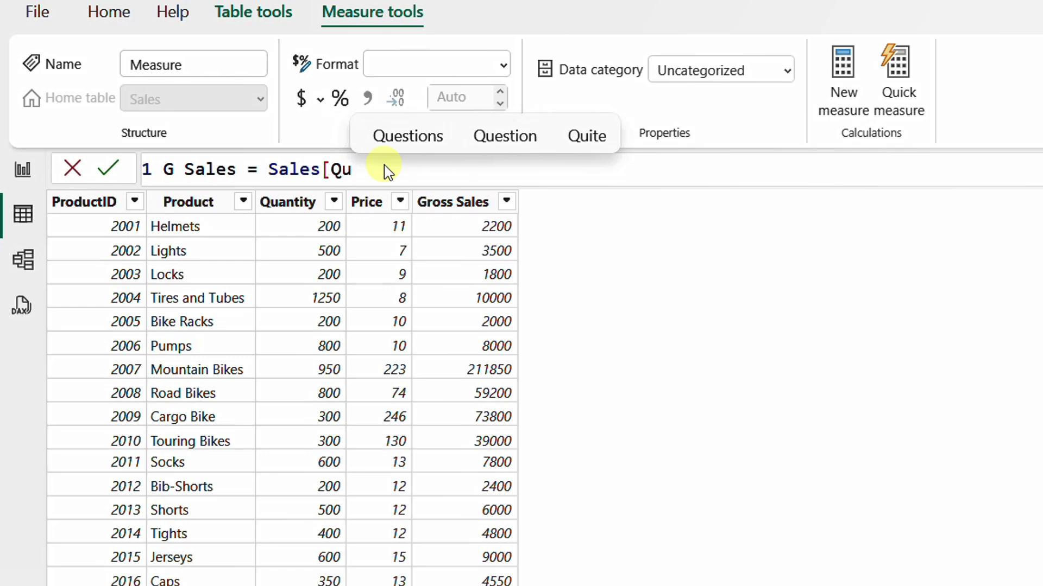
pyautogui.write('antity')
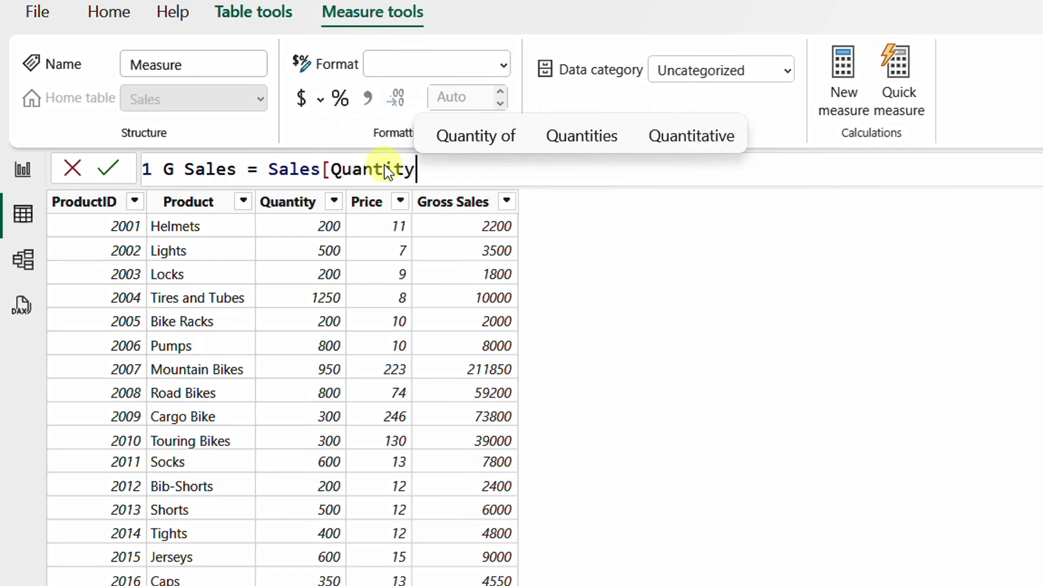
pyautogui.write('] *')
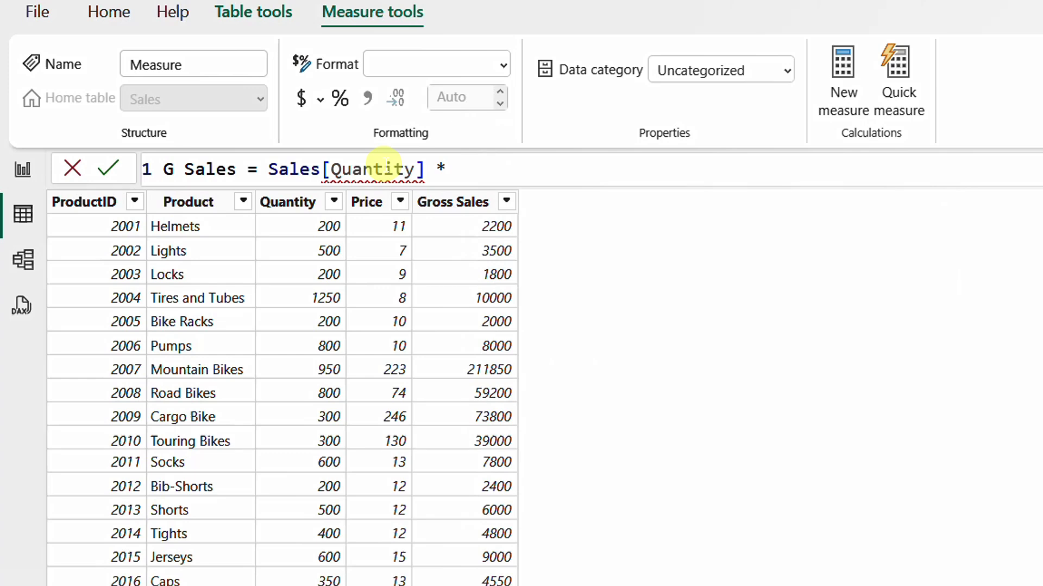
pyautogui.write(' Sales')
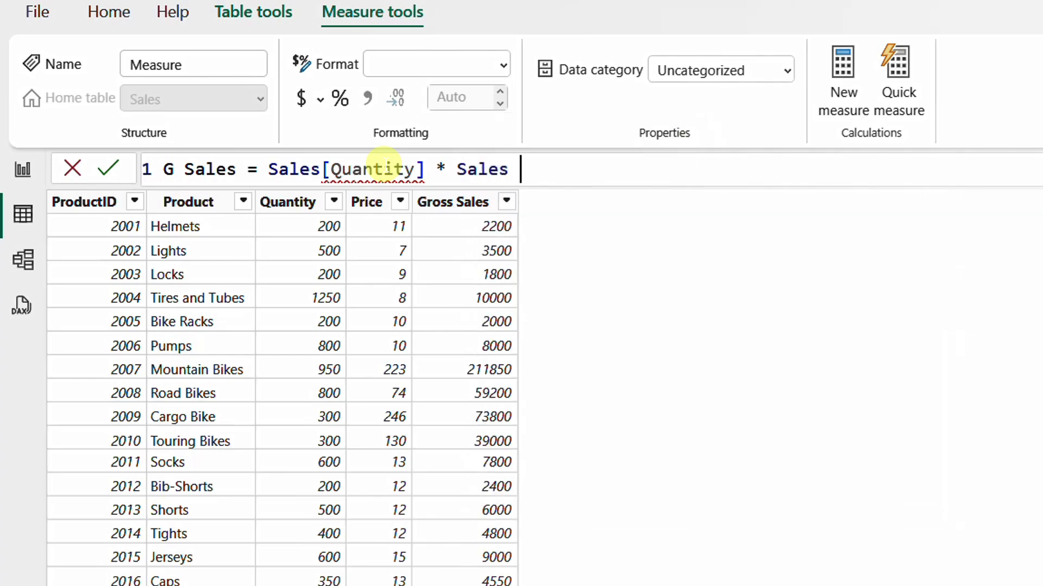
pyautogui.press('BackSpace')
pyautogui.write('[Price')
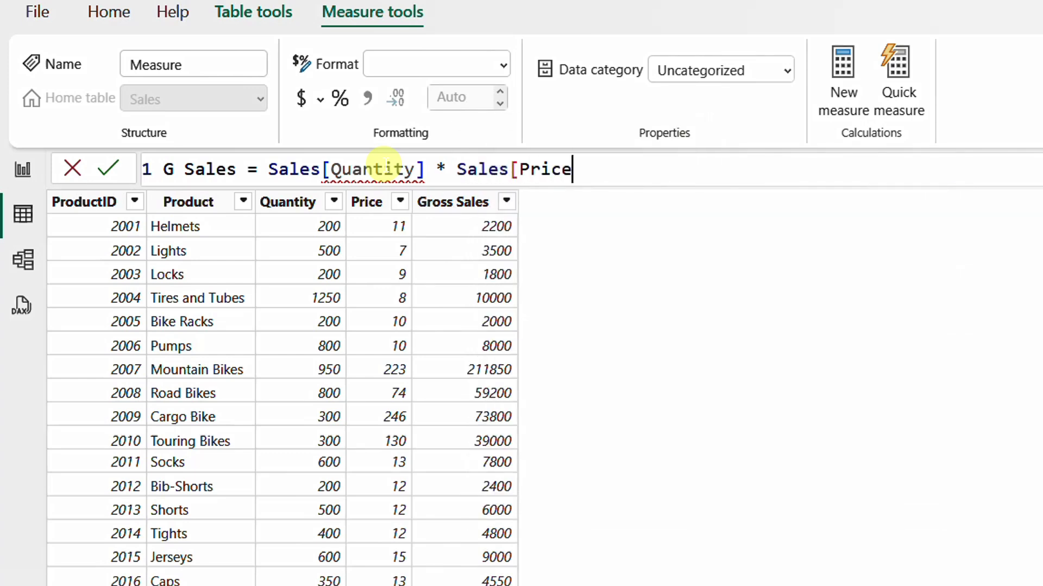
pyautogui.write(']')
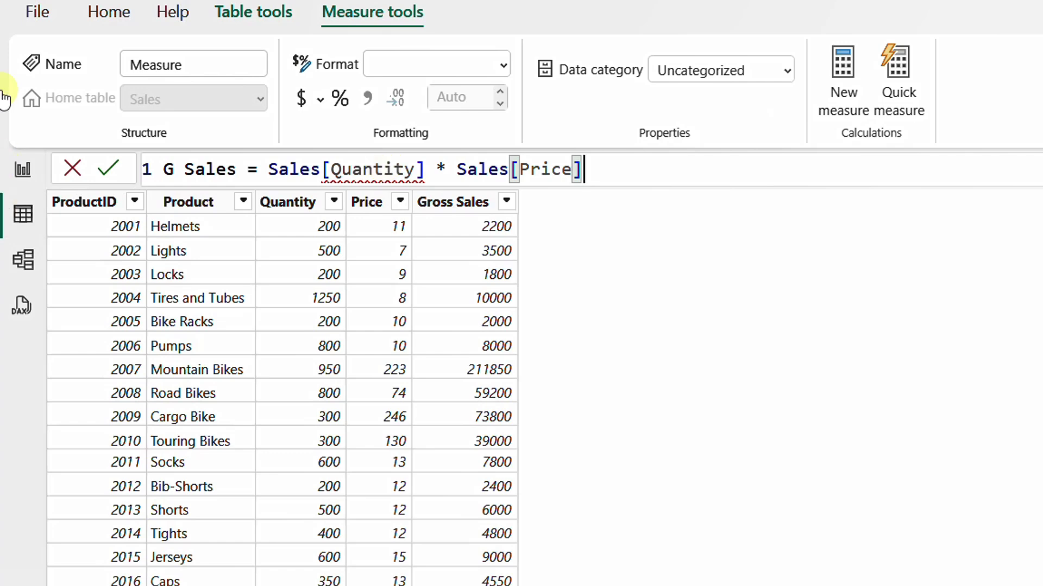
pyautogui.click(108, 168)
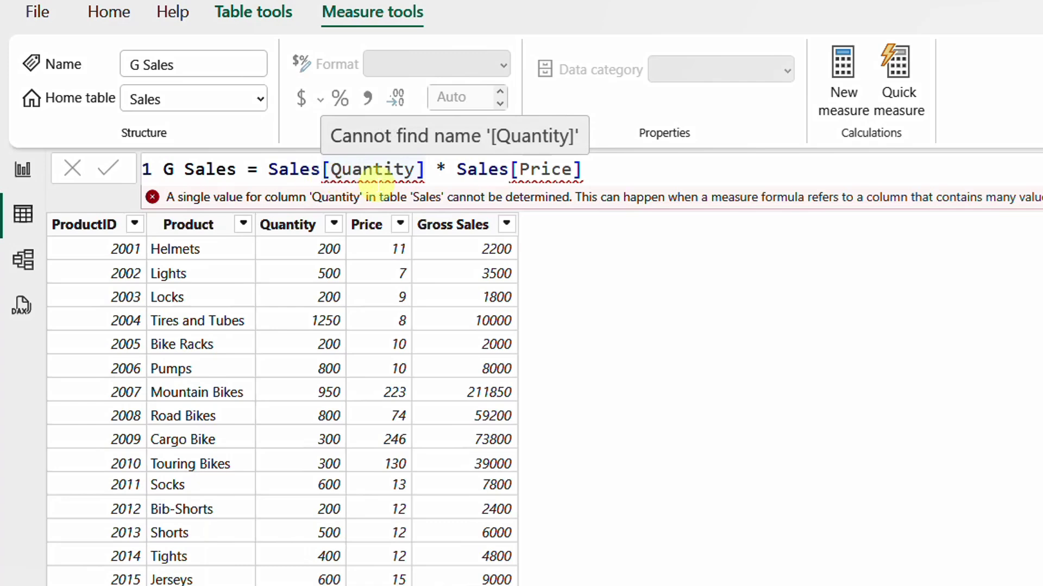
# Step: Wrap the G Sales expression in SUMX over the Sales table, giving SUMX(Sales,Sales[Quantity] * Sales[Price]), and commit the measure
pyautogui.moveTo(341, 175)
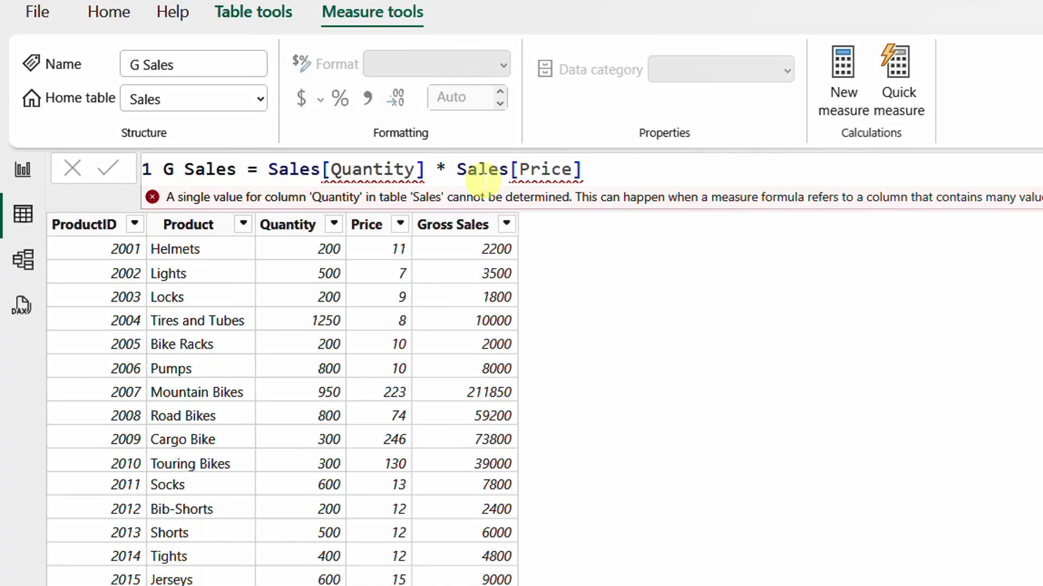
pyautogui.click(265, 169)
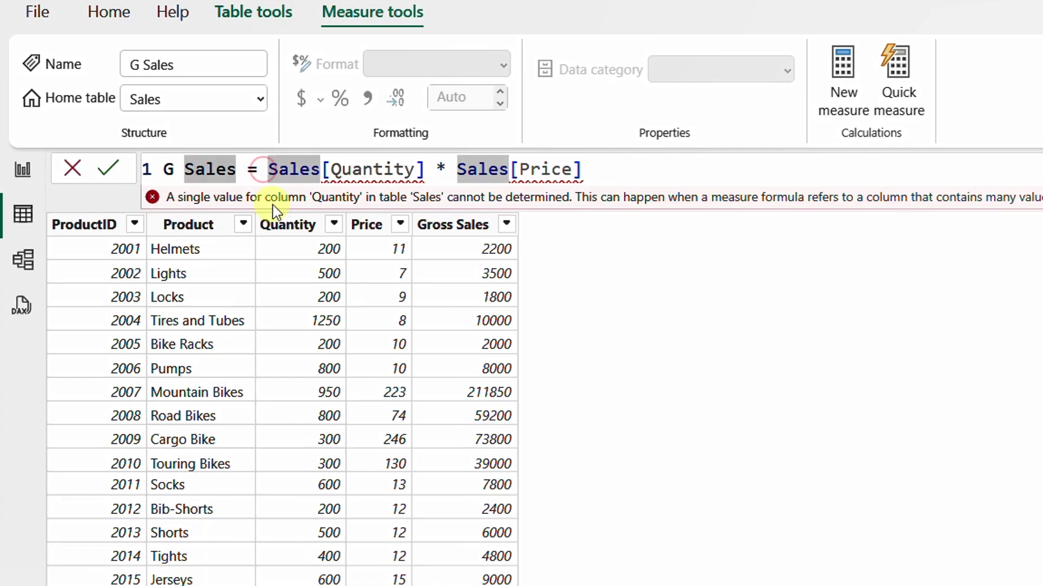
pyautogui.moveTo(273, 204)
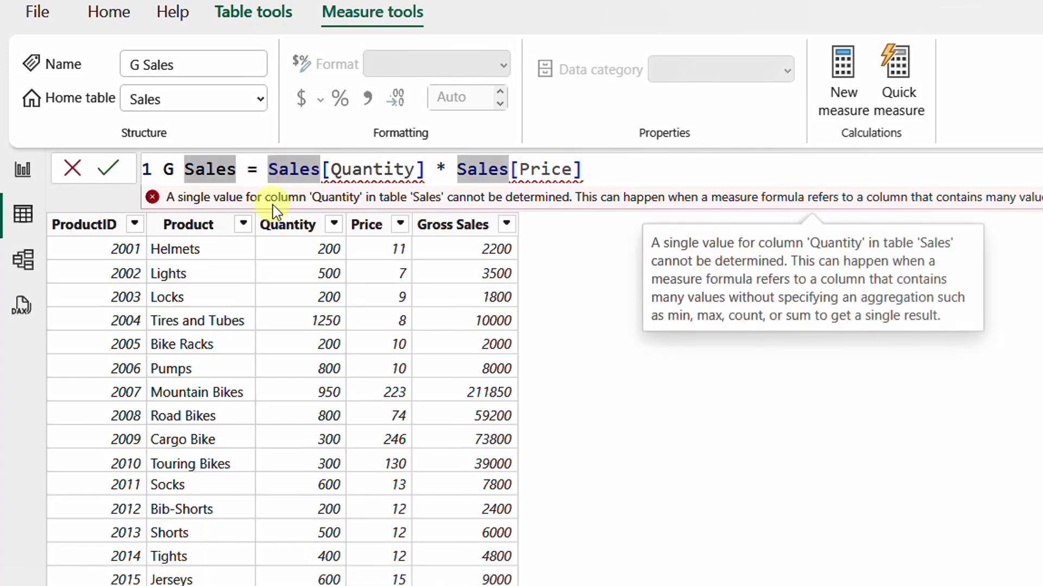
pyautogui.write('Sumx(')
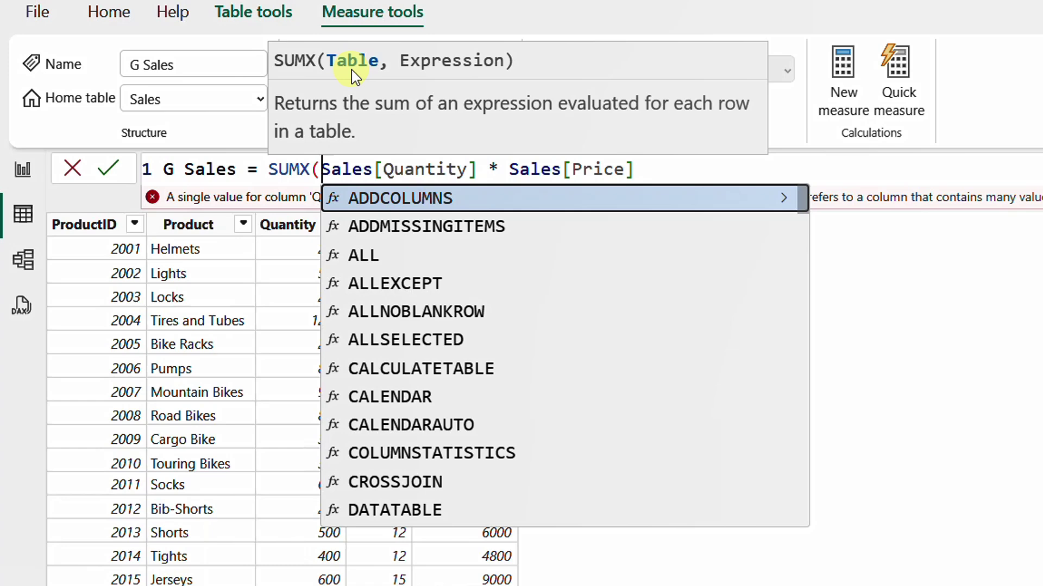
pyautogui.write('Sale')
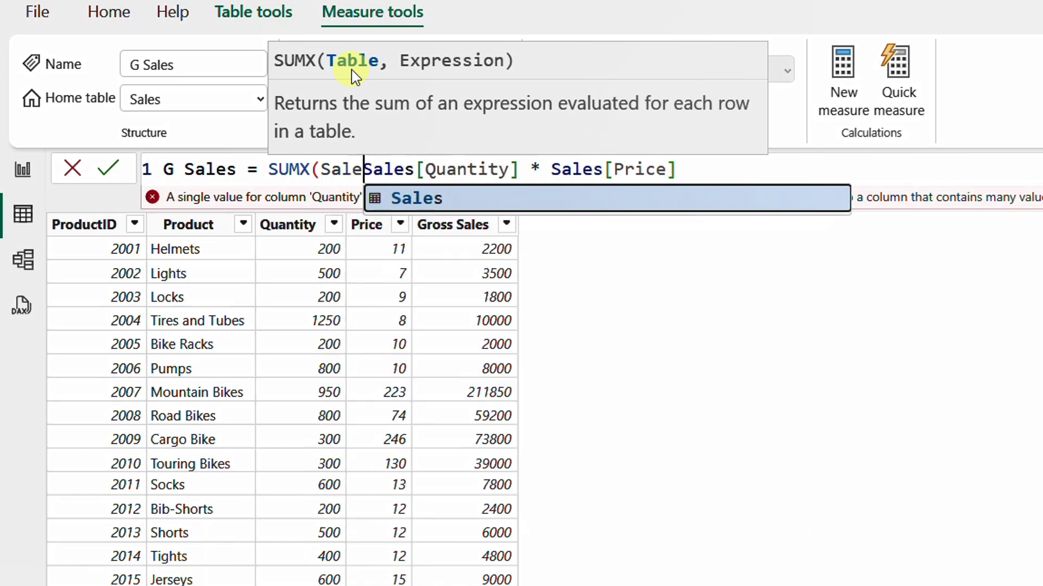
pyautogui.write('s,')
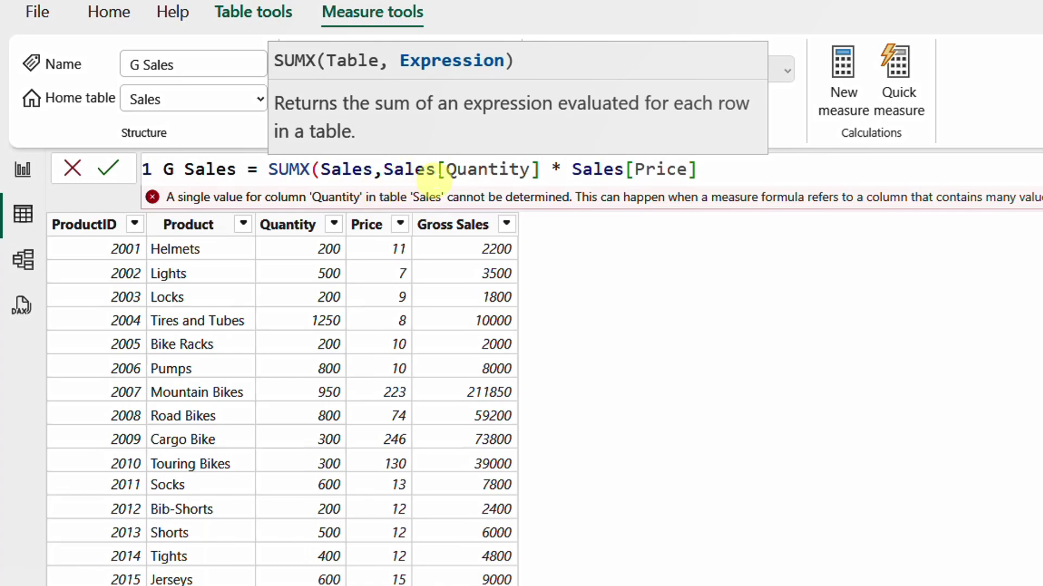
pyautogui.click(713, 172)
pyautogui.write(')')
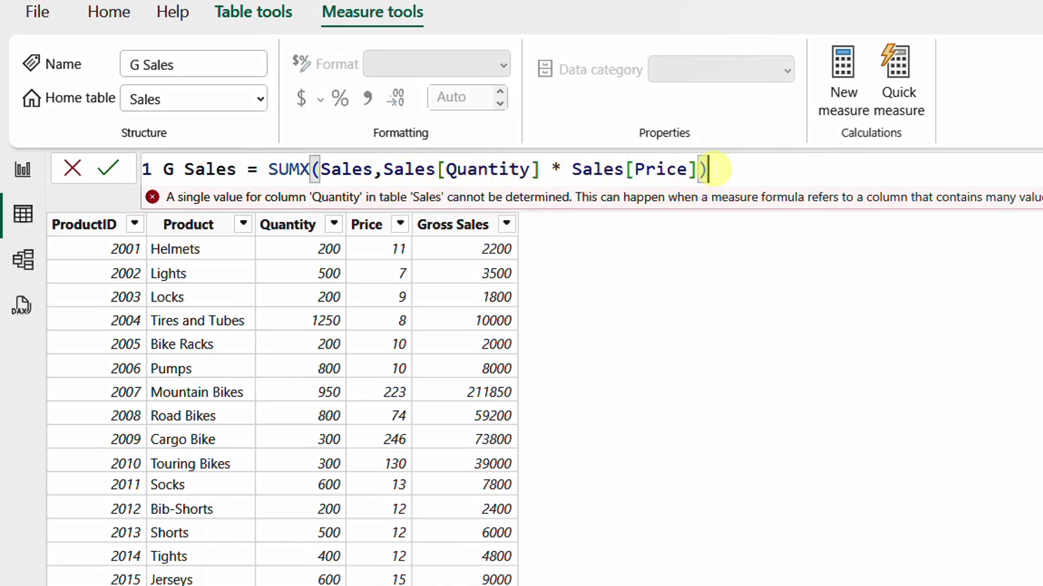
pyautogui.click(108, 169)
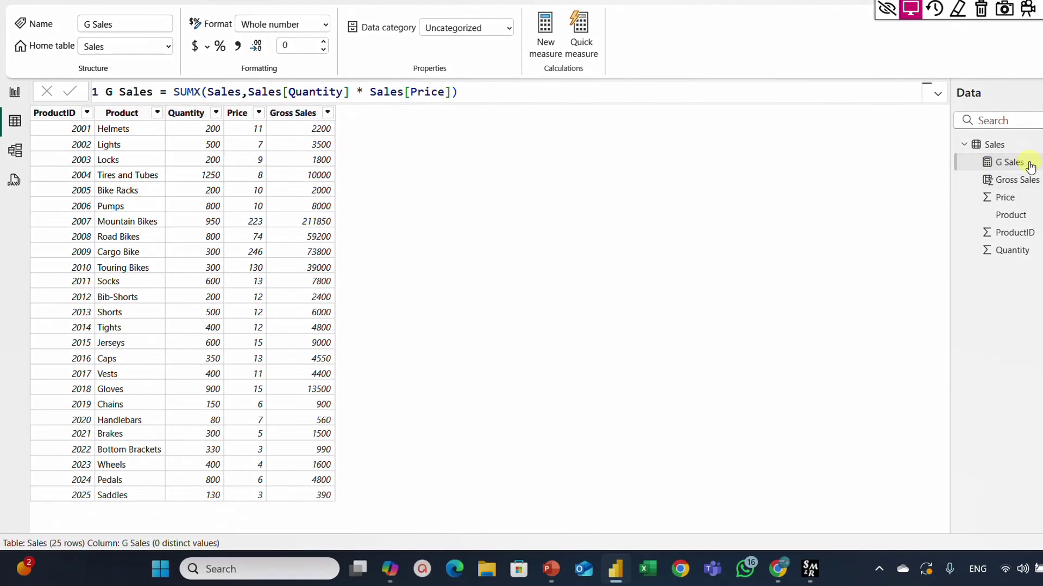
pyautogui.click(1029, 164)
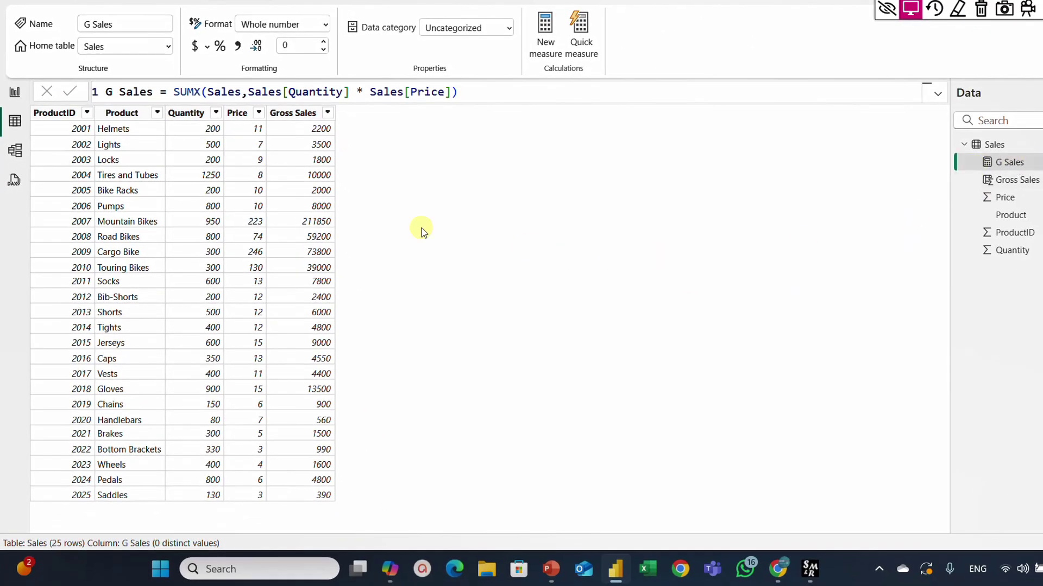
# Step: Add a matrix visual to the empty report page and place it near the upper right of the canvas
pyautogui.click(14, 92)
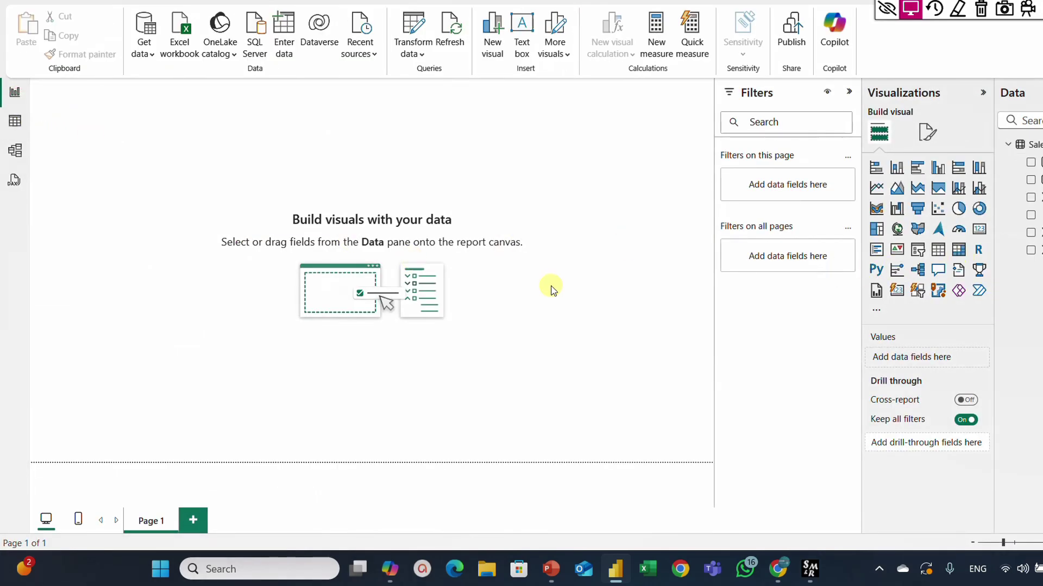
pyautogui.click(956, 250)
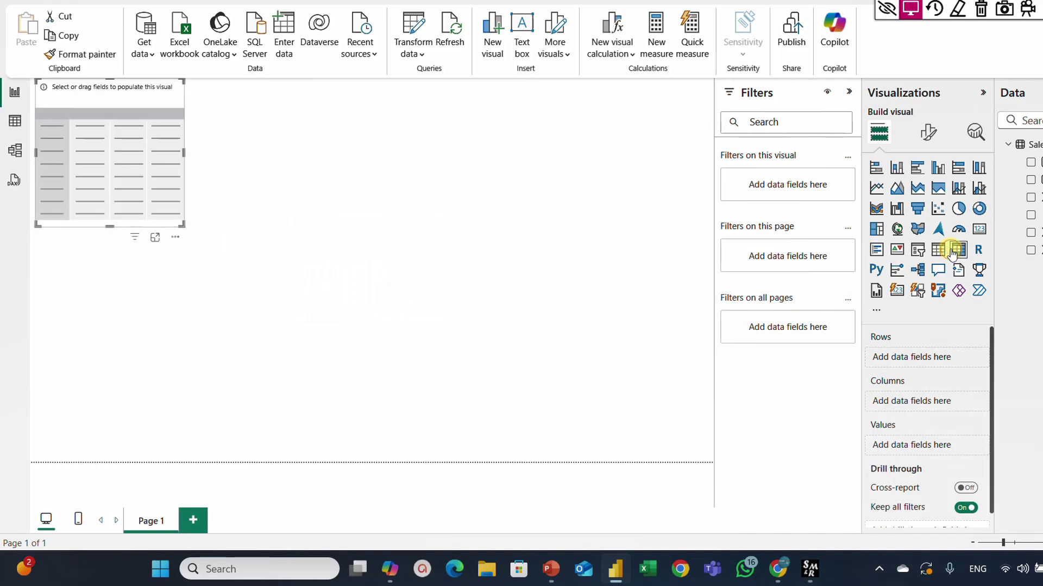
pyautogui.moveTo(77, 82); pyautogui.dragTo(530, 154)
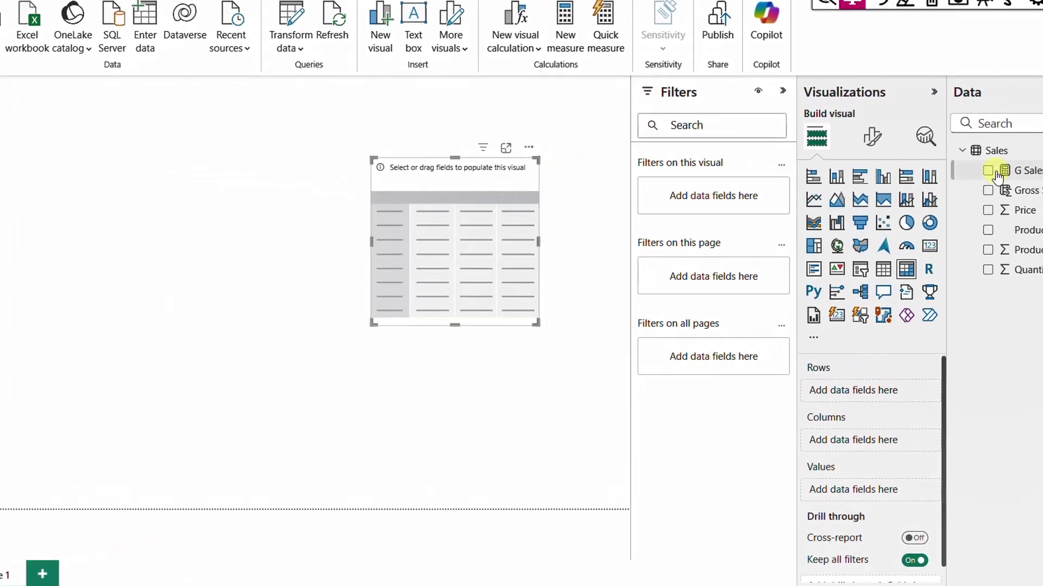
# Step: Fill the matrix with G Sales as values and Product as rows, and stretch it downward to fit more products
pyautogui.moveTo(996, 177); pyautogui.dragTo(347, 280)
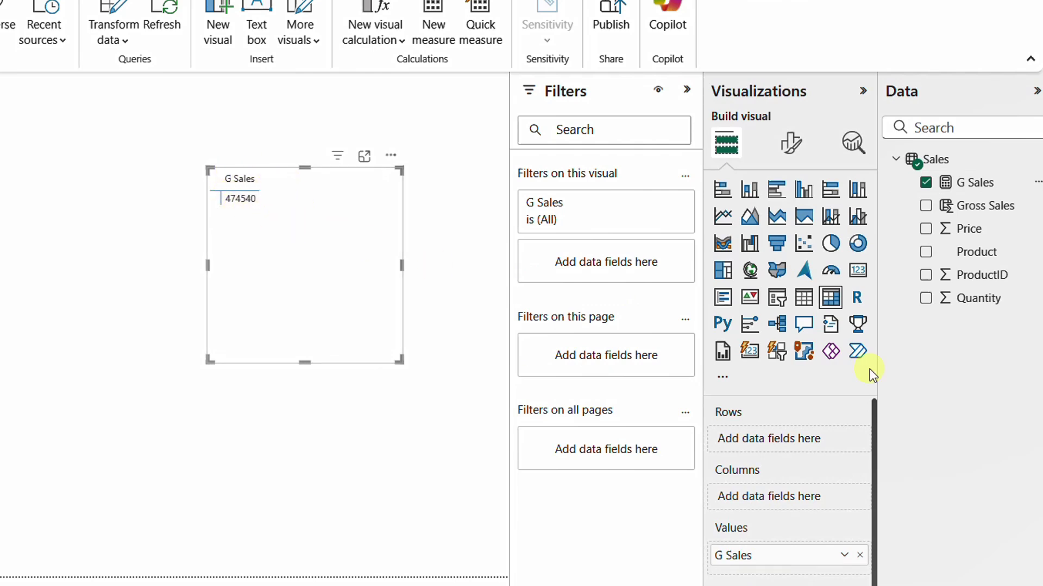
pyautogui.moveTo(977, 251); pyautogui.dragTo(822, 441)
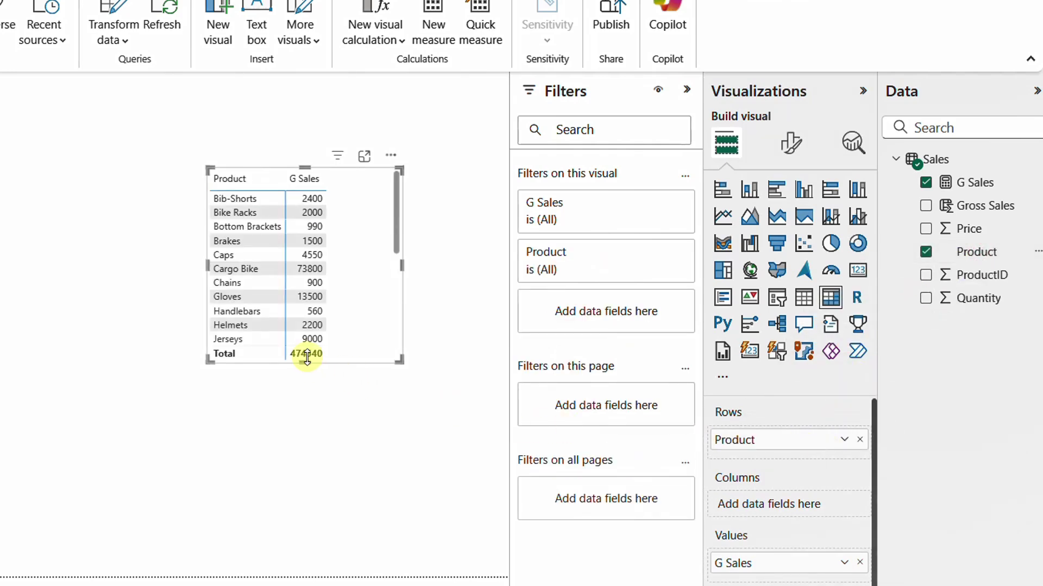
pyautogui.moveTo(307, 359); pyautogui.dragTo(339, 542)
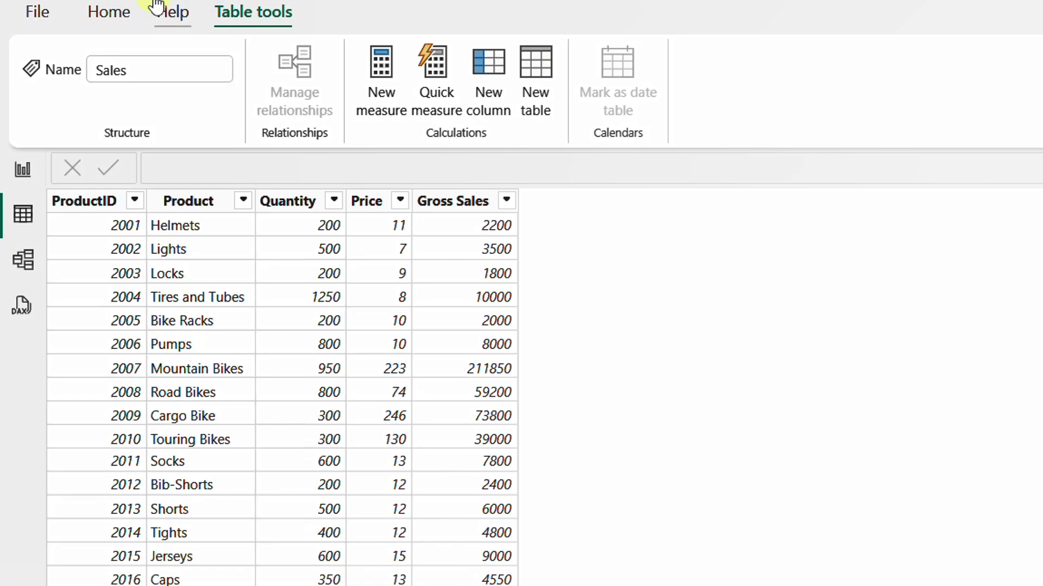
# Step: Start a new calculated column GS in the Sales table with a SUMX formula that iterates over Sales
pyautogui.click(489, 103)
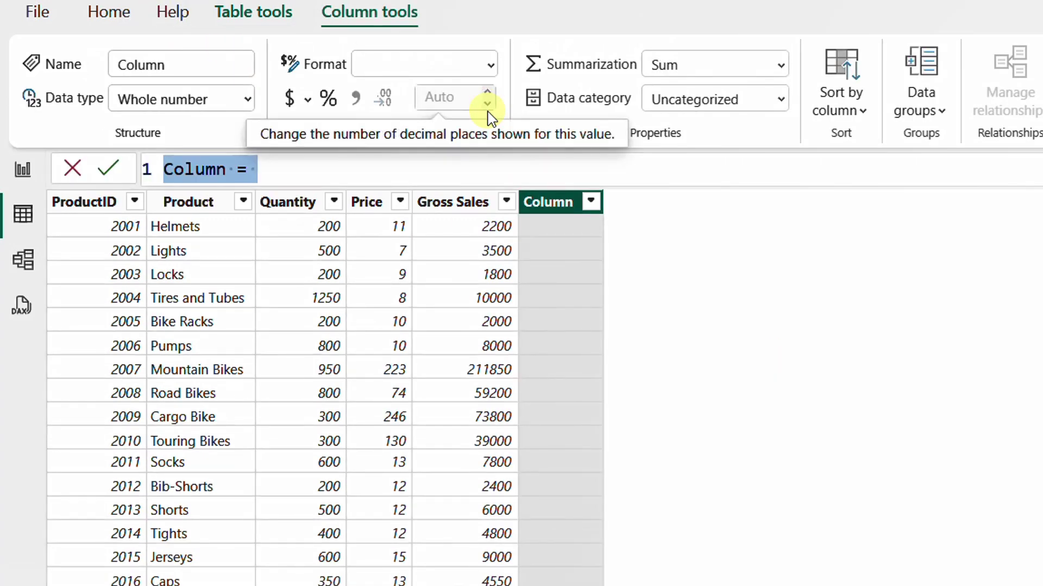
pyautogui.write('G')
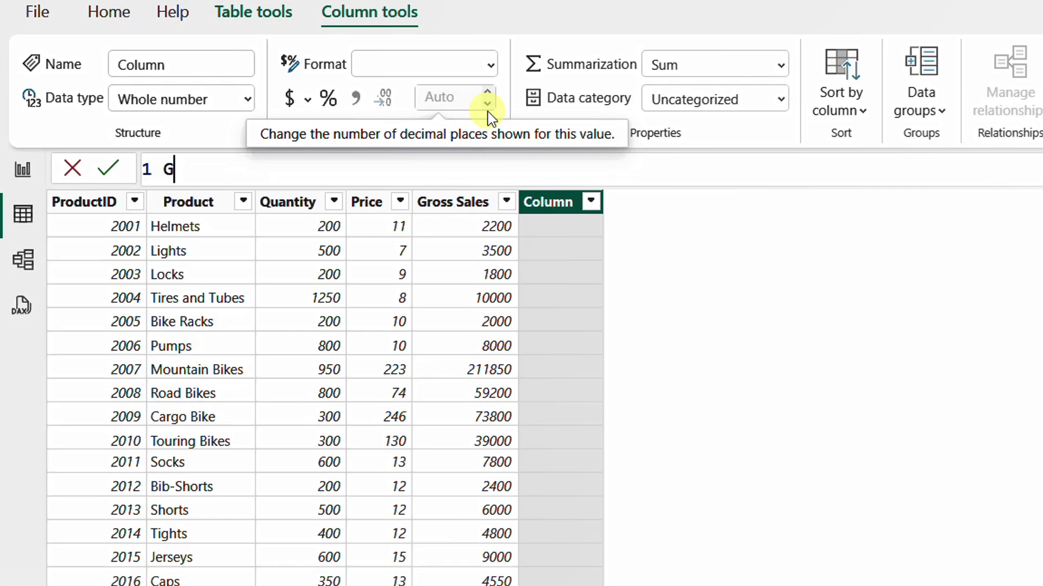
pyautogui.write('S = Sum')
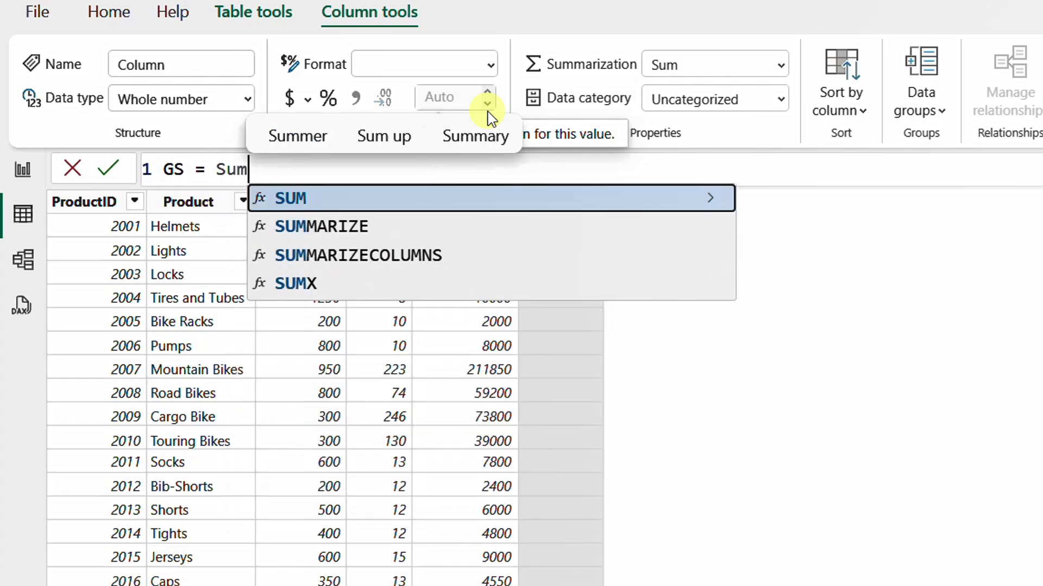
pyautogui.press('Down')
pyautogui.press('Down')
pyautogui.press('Down')
pyautogui.press('Tab')
pyautogui.write('sal')
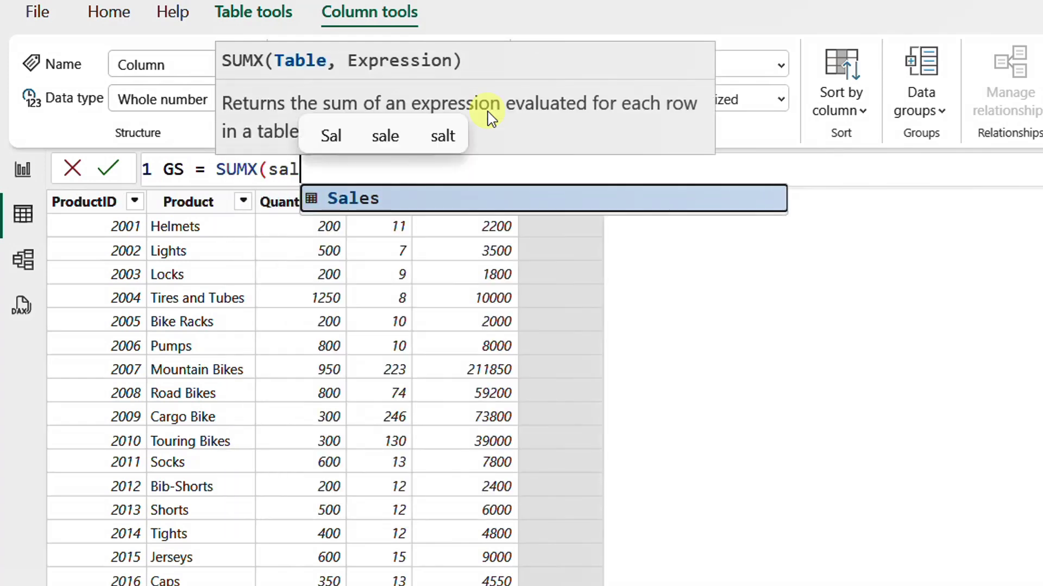
pyautogui.press('Tab')
pyautogui.write(',')
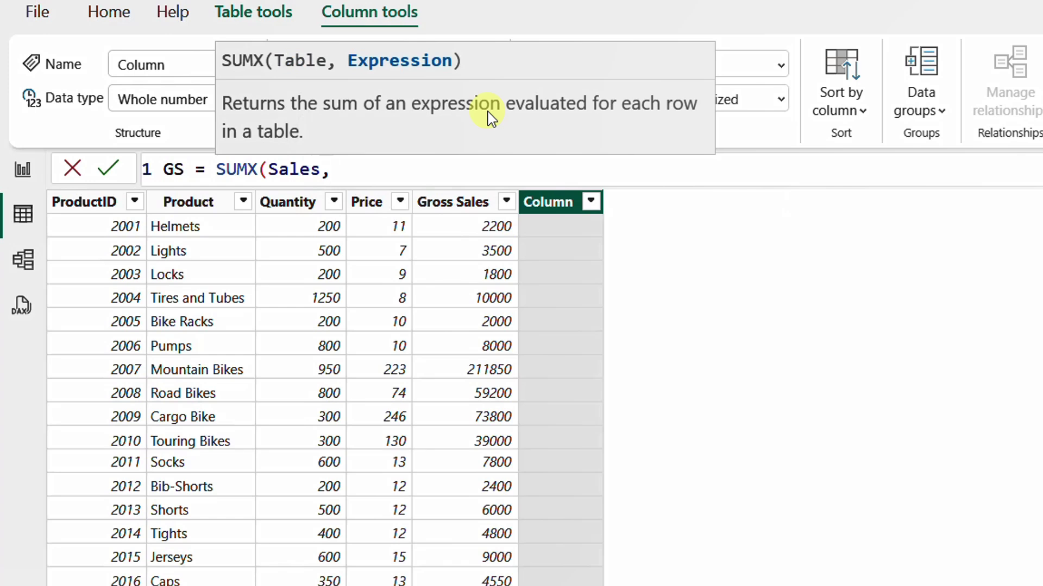
# Step: Complete the GS column's SUMX formula with the row expression Sales[Quantity] * Sales[Price] and commit it
pyautogui.write('sal')
pyautogui.press('Down')
pyautogui.press('Down')
pyautogui.press('Down')
pyautogui.press('Down')
pyautogui.press('Down')
pyautogui.press('Down')
pyautogui.press('Tab')
pyautogui.write('* S')
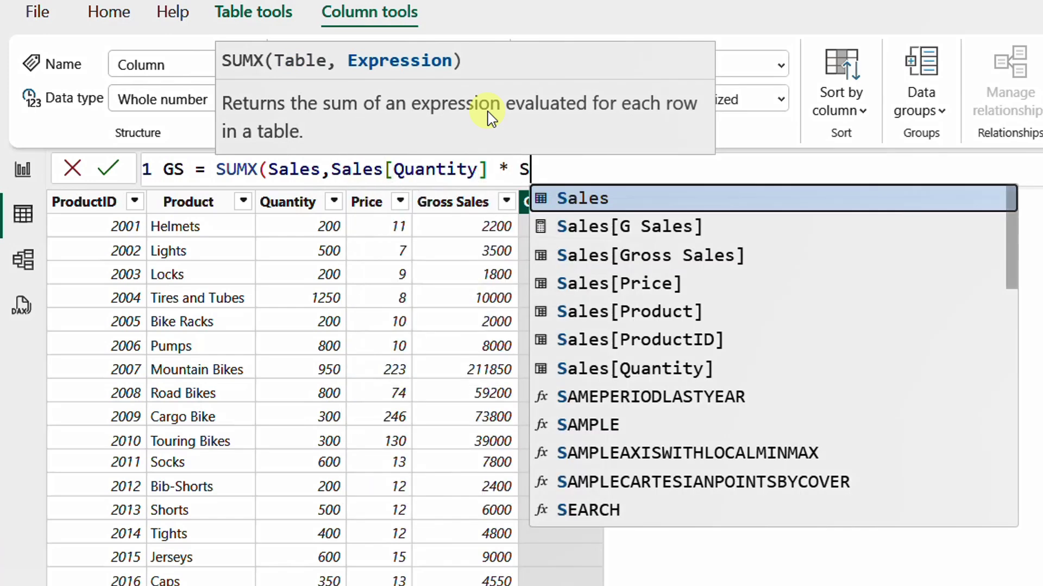
pyautogui.press('Down')
pyautogui.press('Down')
pyautogui.press('Down')
pyautogui.press('Tab')
pyautogui.write(')')
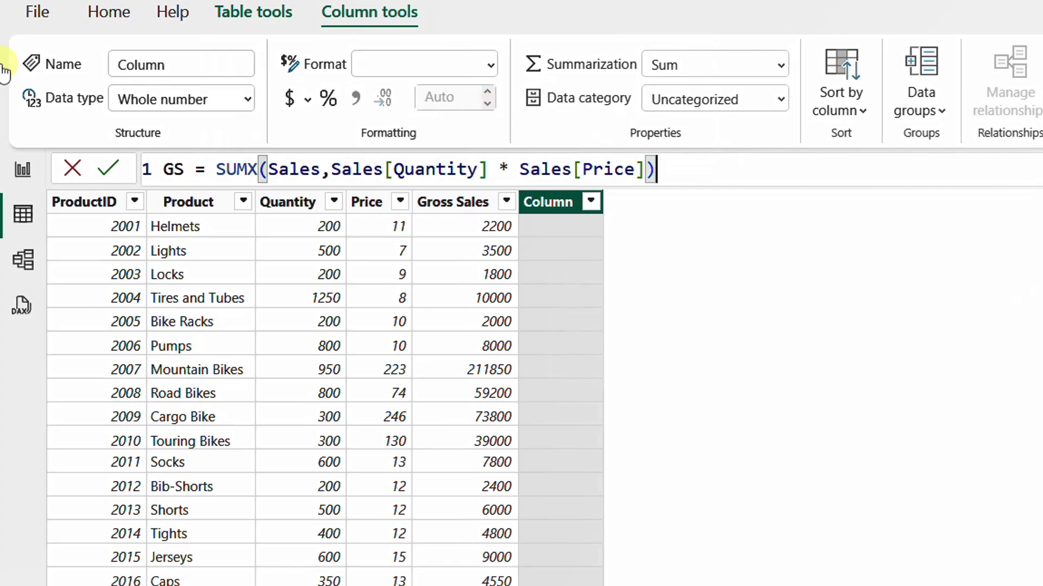
pyautogui.click(105, 172)
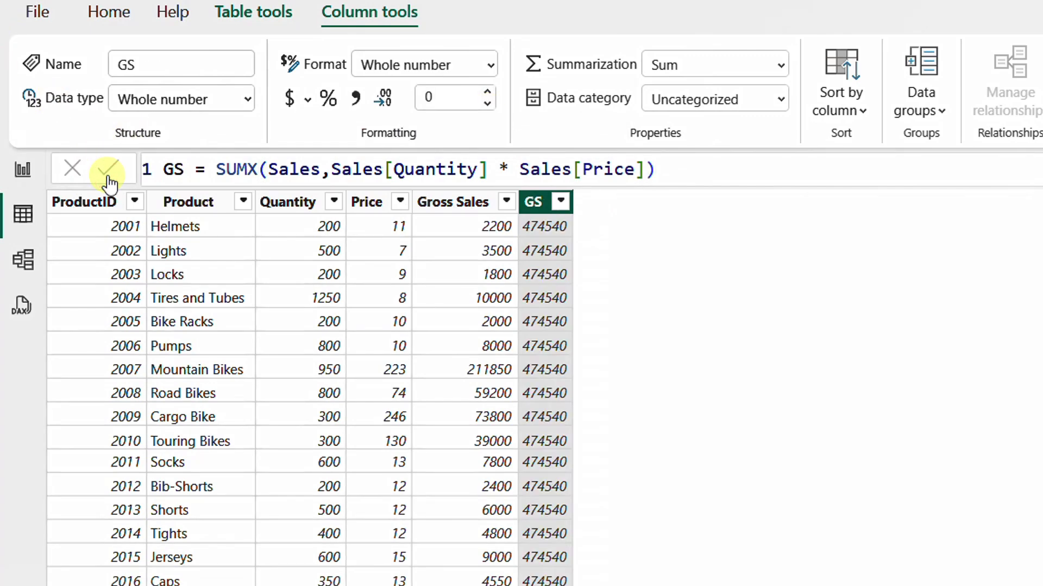
# Step: Widen the GS column and compare its values with the G Sales total in the report's matrix
pyautogui.moveTo(572, 202); pyautogui.dragTo(607, 206)
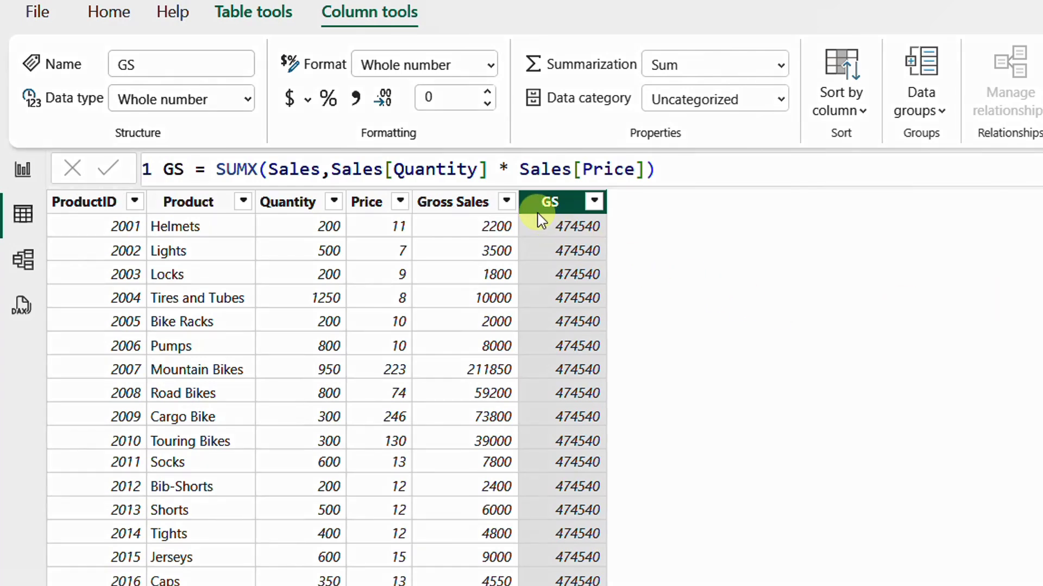
pyautogui.moveTo(537, 213)
pyautogui.mouseDown()
pyautogui.moveTo(547, 234)
pyautogui.moveTo(622, 245)
pyautogui.mouseUp()
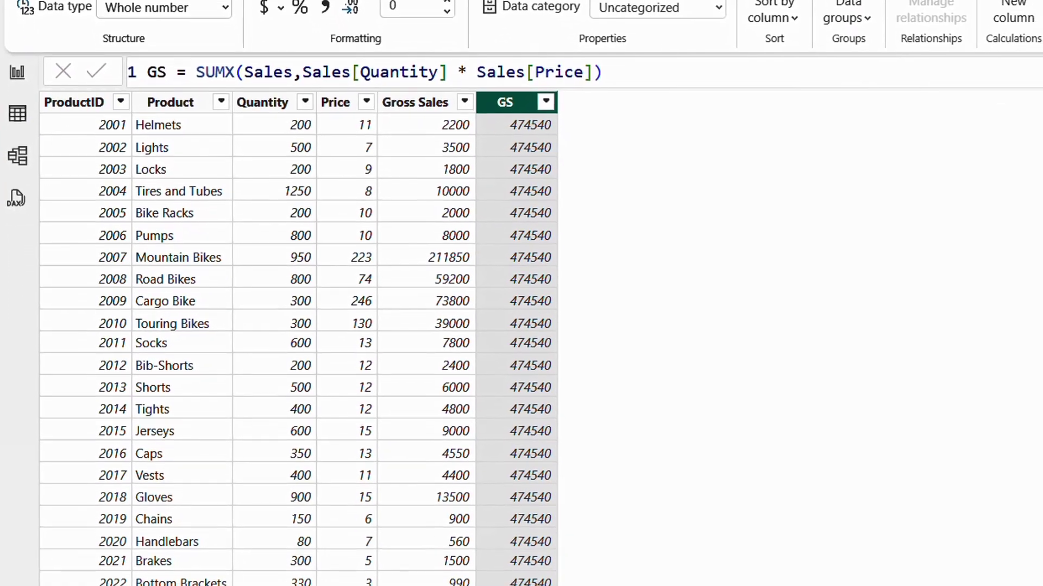
pyautogui.click(17, 72)
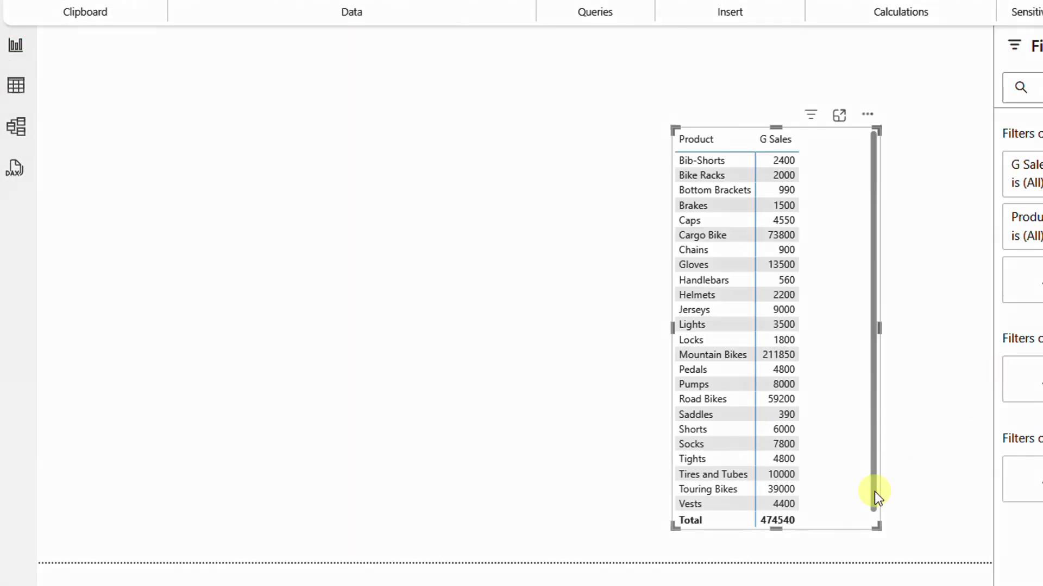
pyautogui.moveTo(794, 525); pyautogui.dragTo(812, 533)
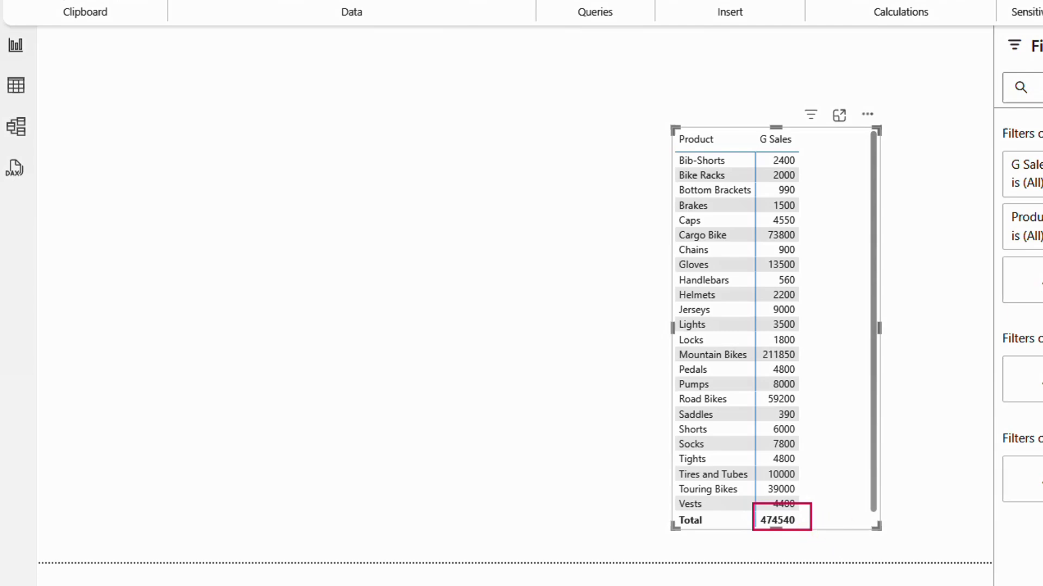
pyautogui.press('Escape')
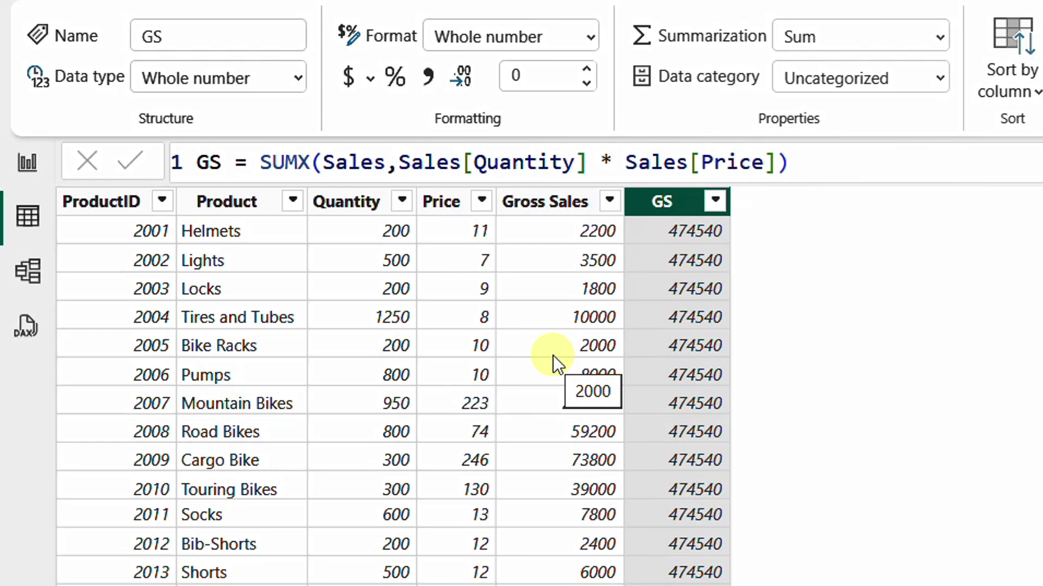
# Step: Wrap the GS column's SUMX expression in CALCULATE and commit the formula
pyautogui.click(247, 164)
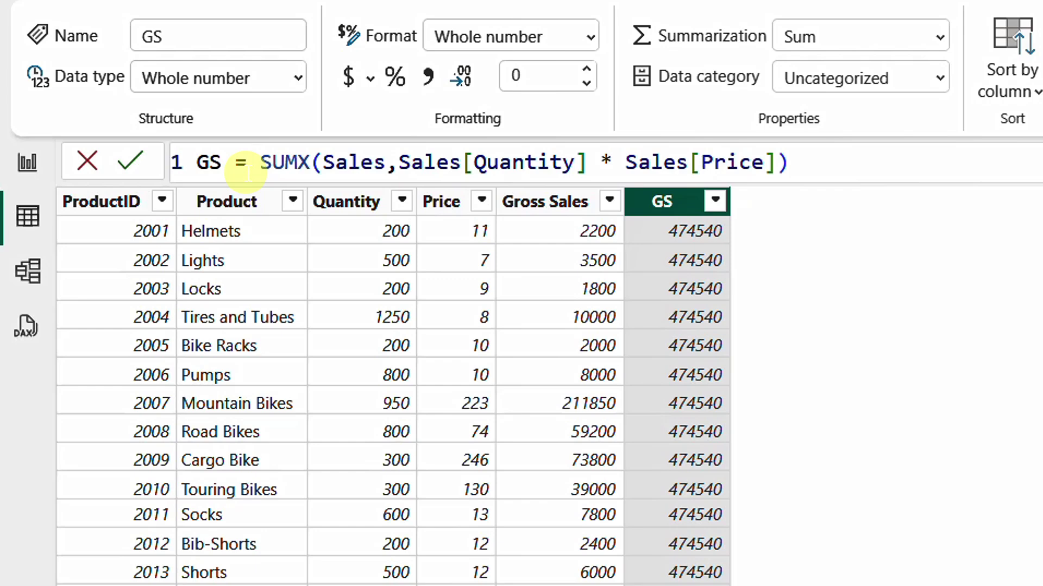
pyautogui.write('Cal')
pyautogui.press('Tab')
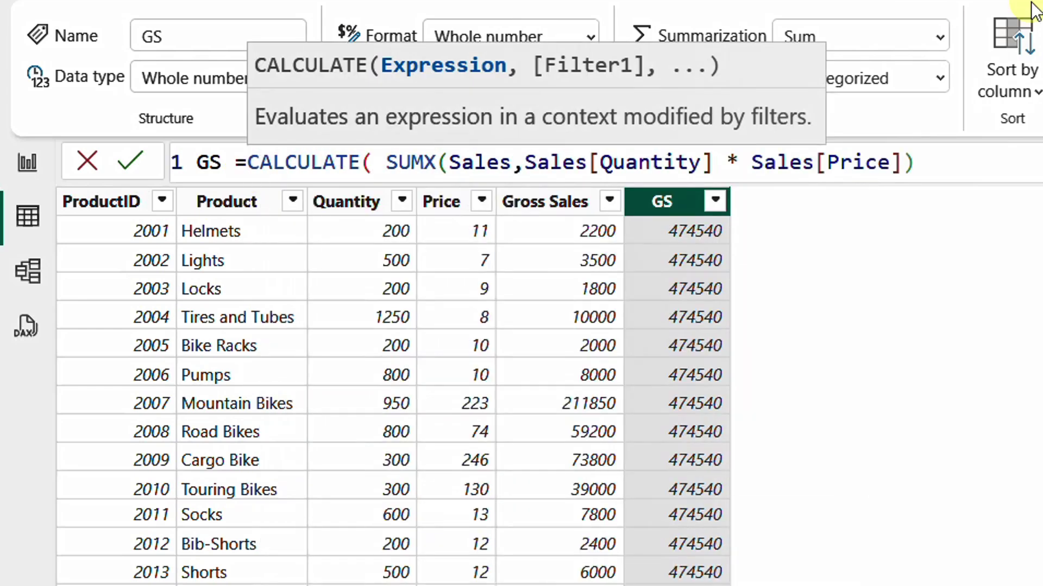
pyautogui.click(1017, 165)
pyautogui.write(')')
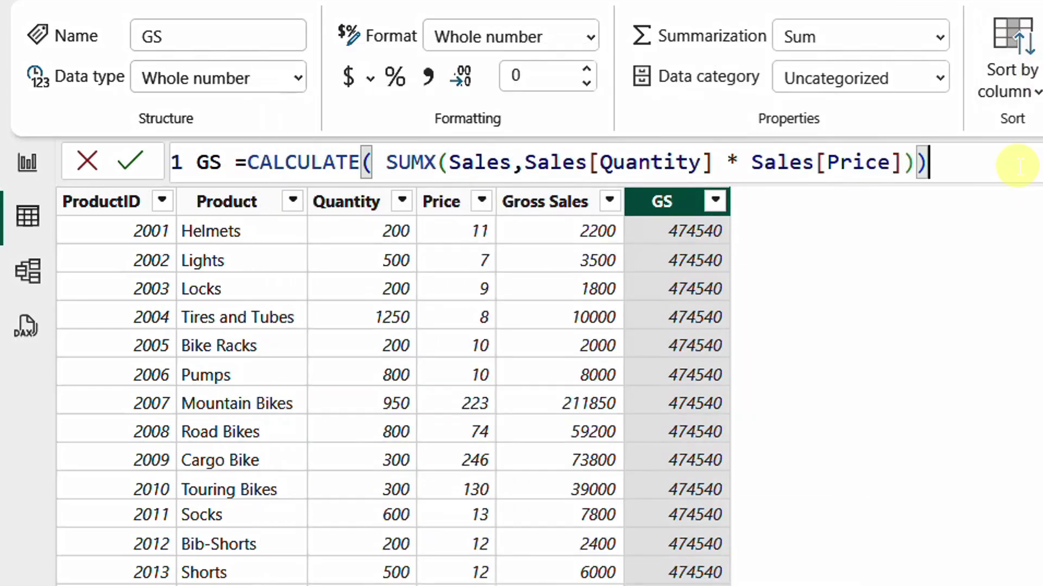
pyautogui.click(130, 163)
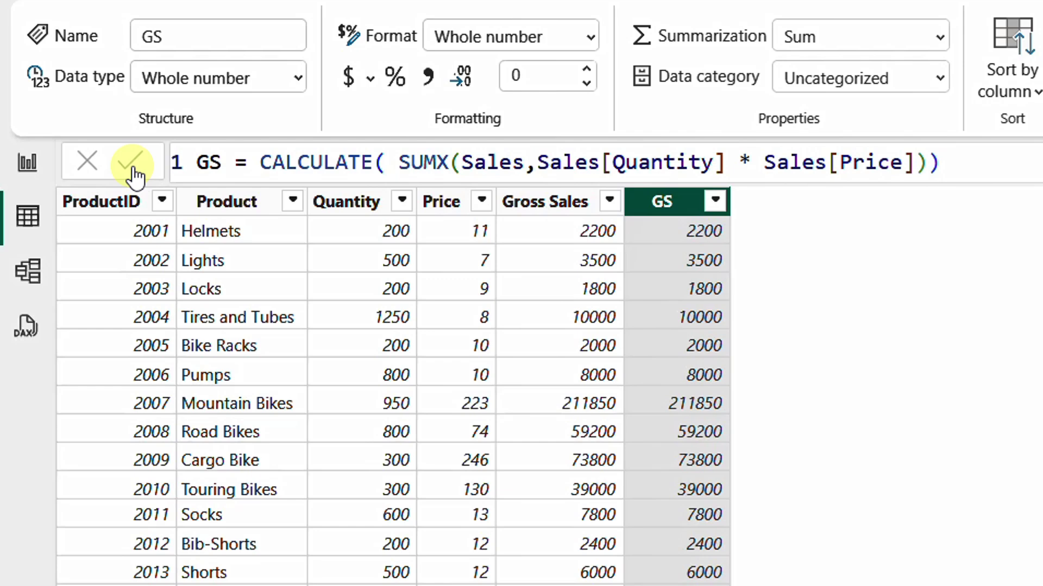
# Step: Replace the GS column's whole expression with a reference to the measure [G Sales] and commit it
pyautogui.moveTo(255, 162); pyautogui.dragTo(935, 163)
pyautogui.press('BackSpace')
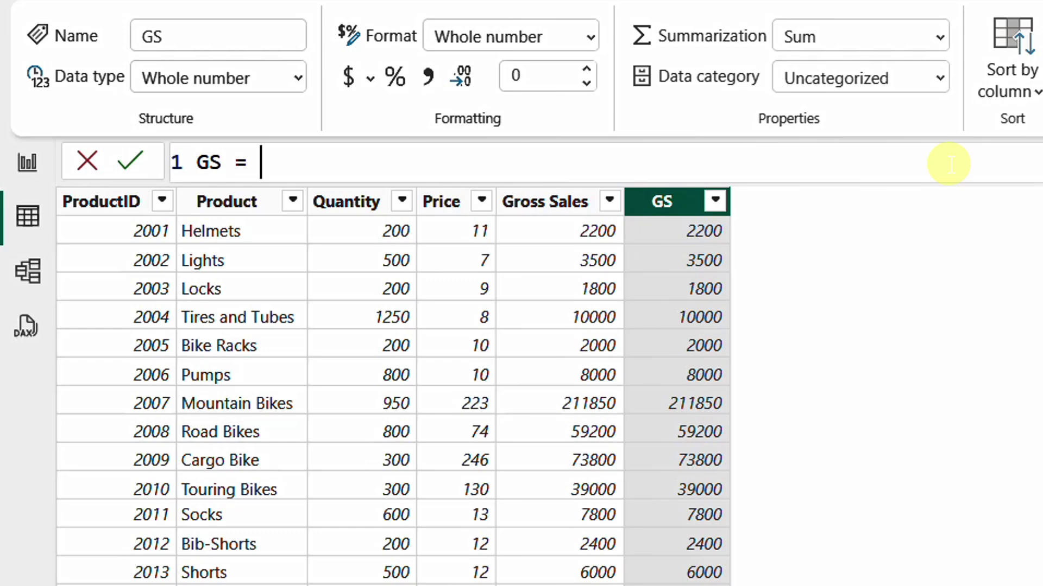
pyautogui.write('[')
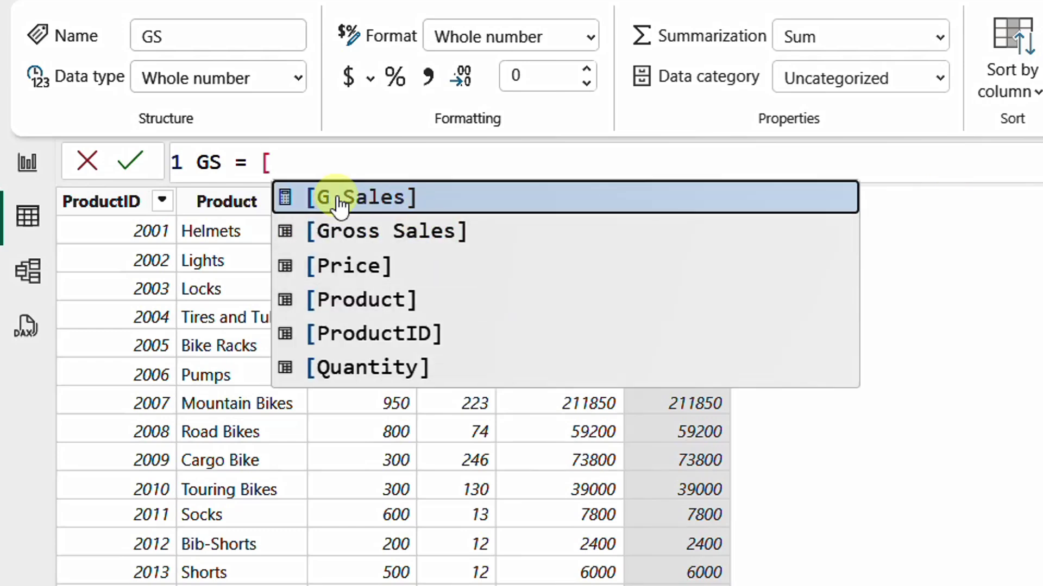
pyautogui.click(400, 214)
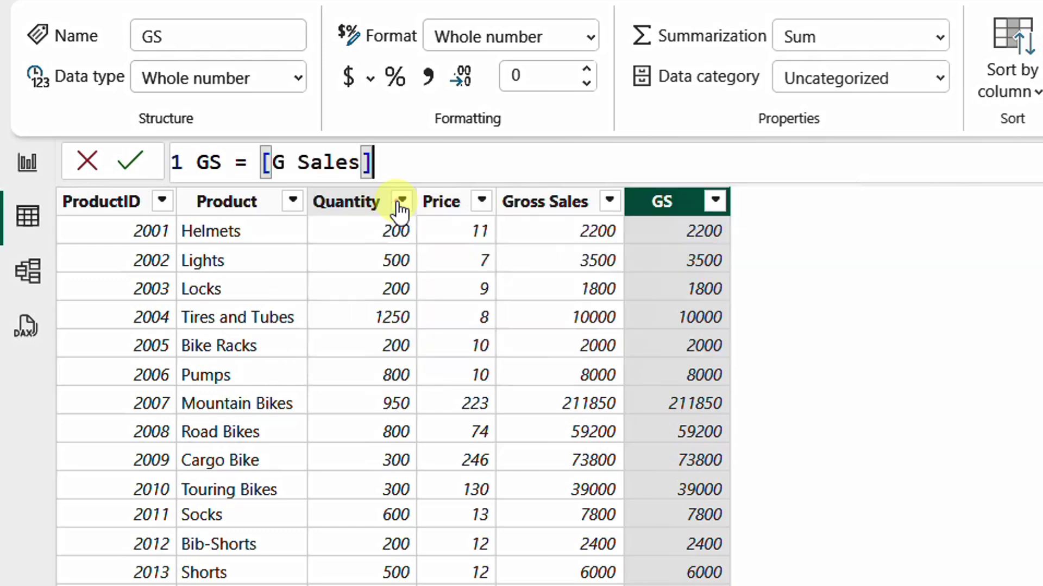
pyautogui.click(134, 162)
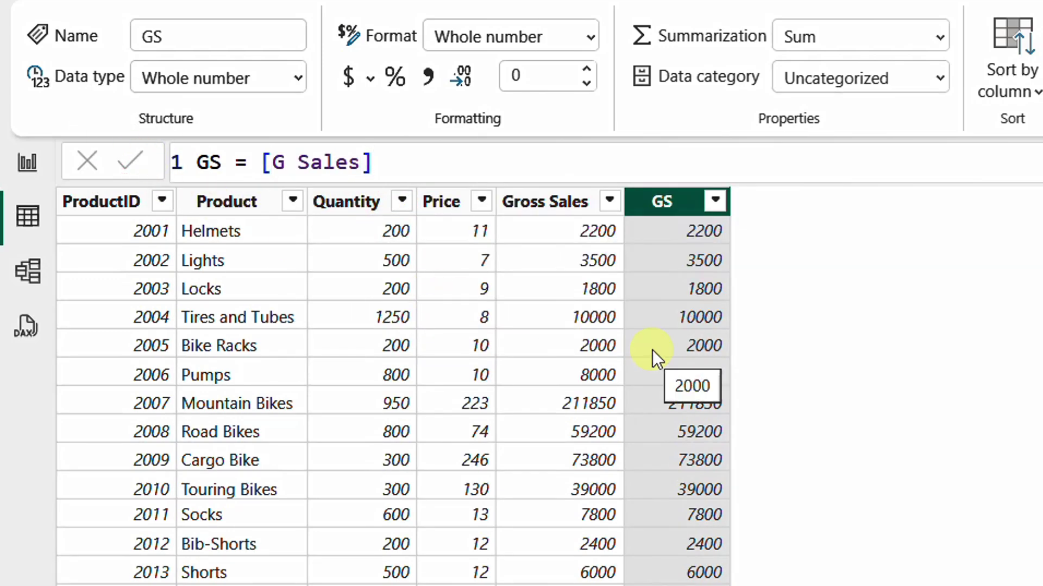